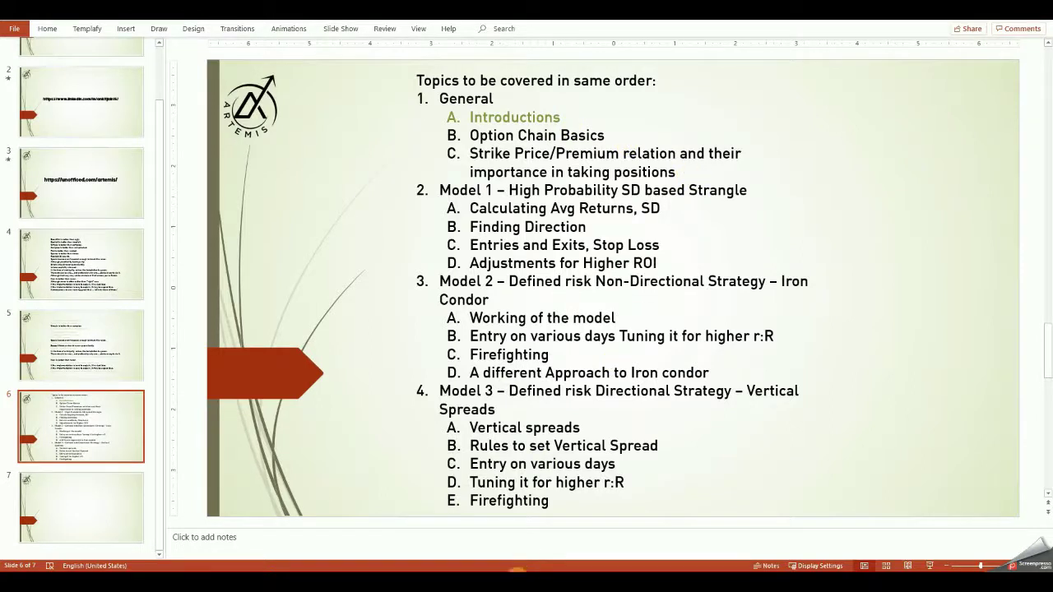
Bring up the NIFTY 20AUG2020 option chain in Chrome and scroll through strikes 10050 to 12450.
click(517, 569)
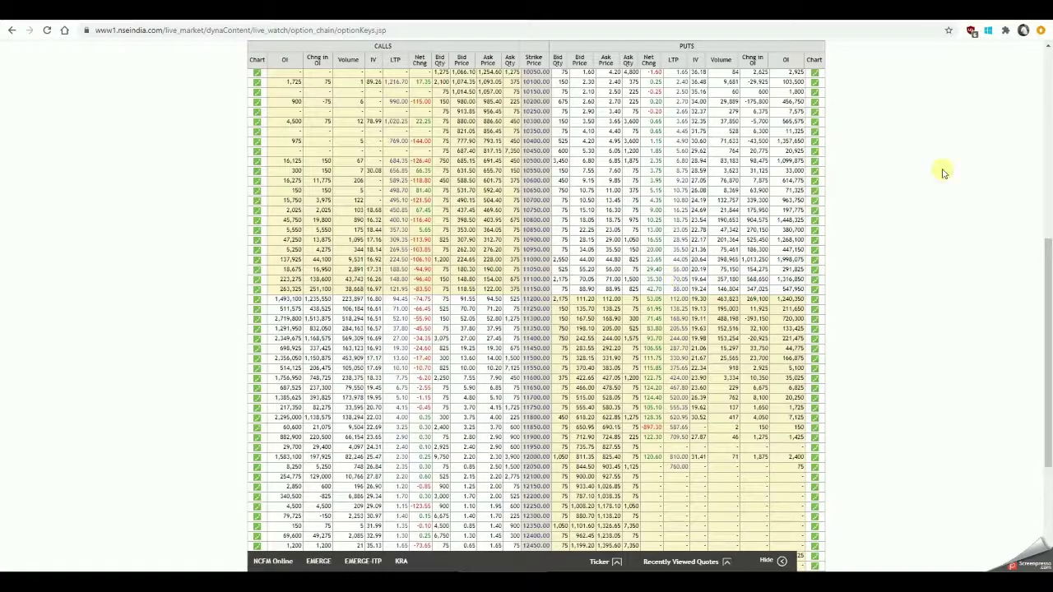
scroll(941, 240, up, 5)
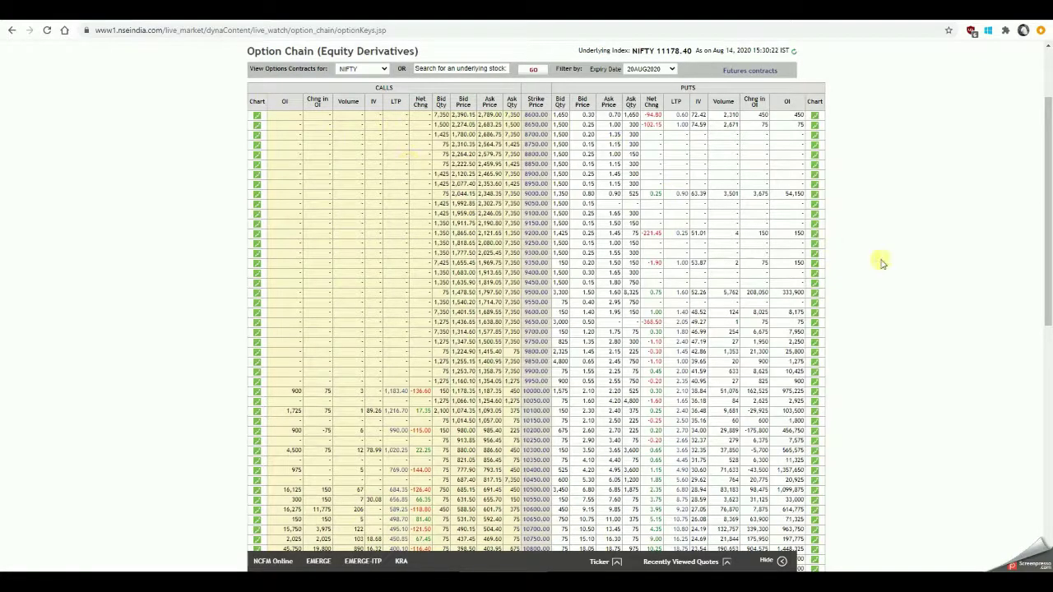
scroll(879, 261, down, 4)
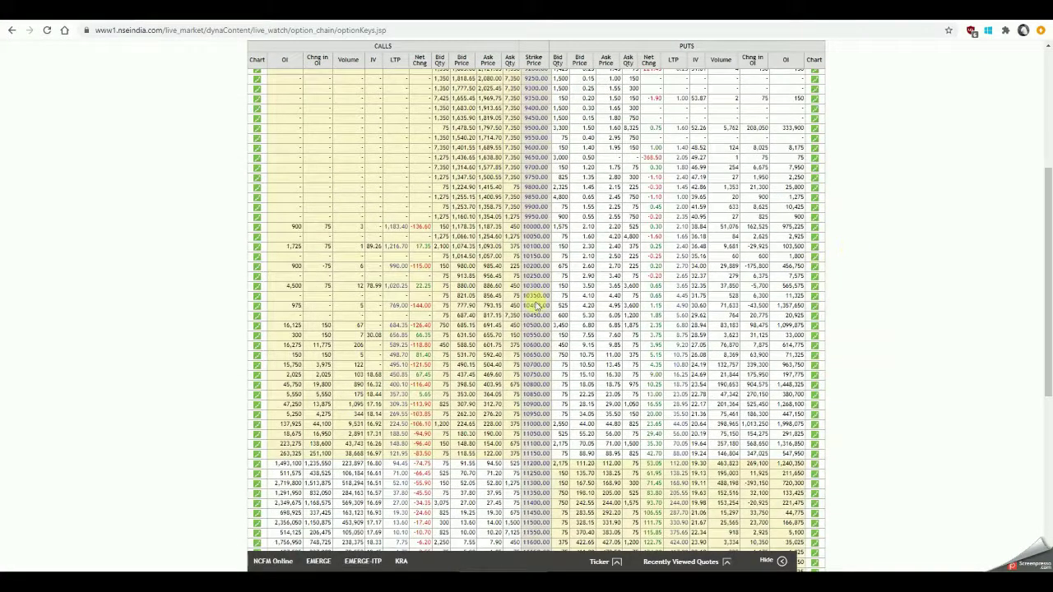
scroll(540, 306, down, 3)
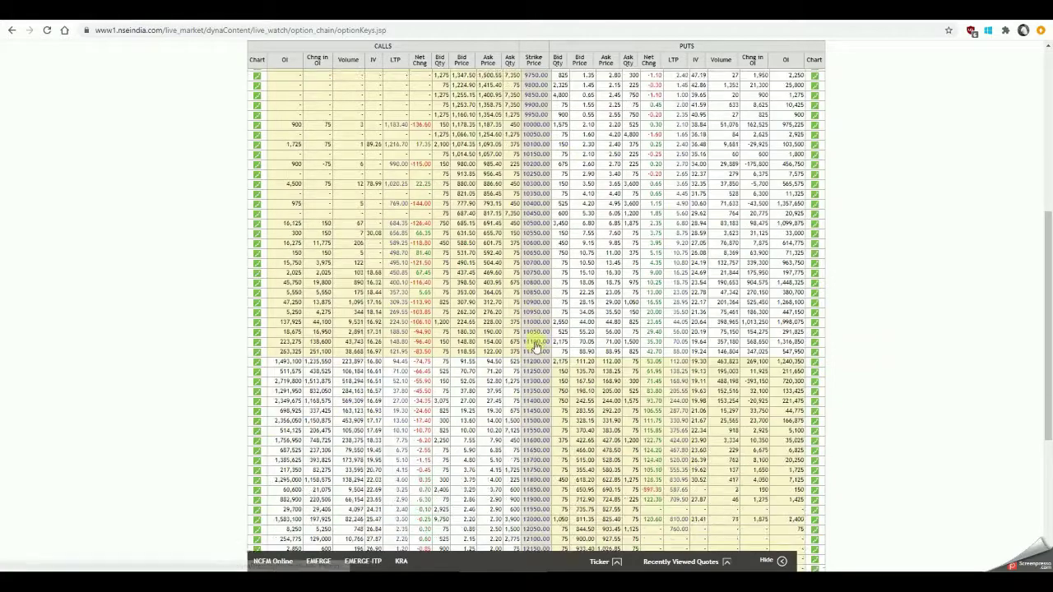
scroll(539, 401, up, 4)
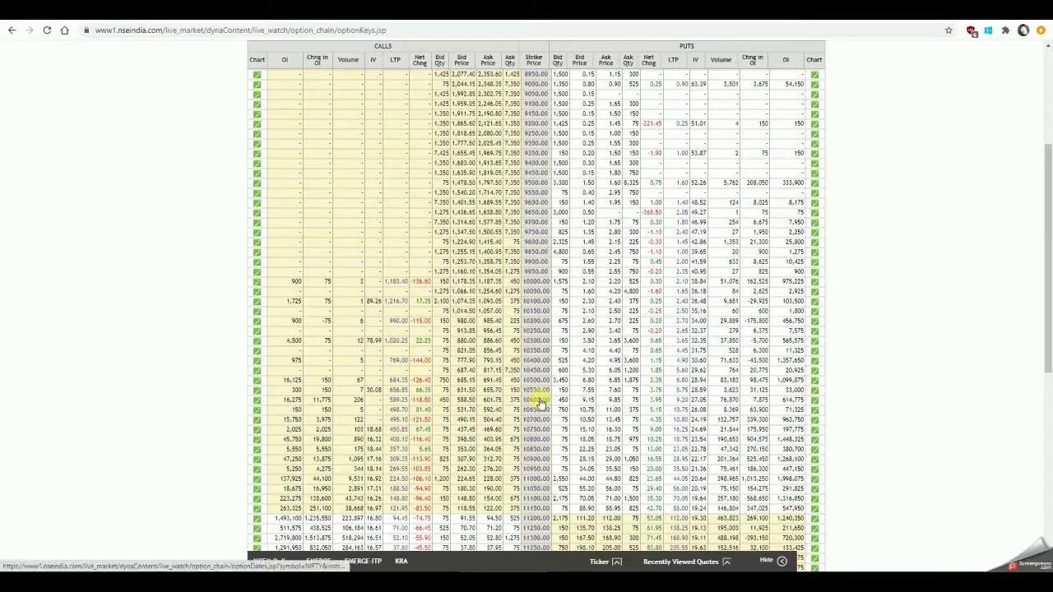
scroll(540, 400, down, 3)
scroll(540, 403, down, 3)
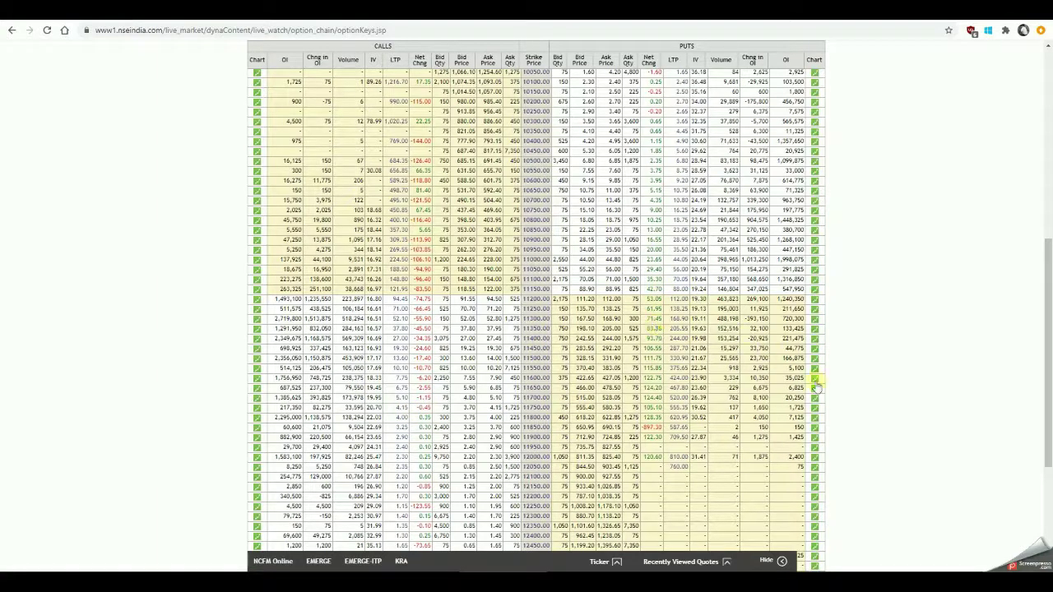
key(super+w)
key(alt+Tab)
key(alt+Tab)
Find the Total row and select the call OI total 23,502,375 and put OI total 17,447,625.
scroll(284, 238, down, 4)
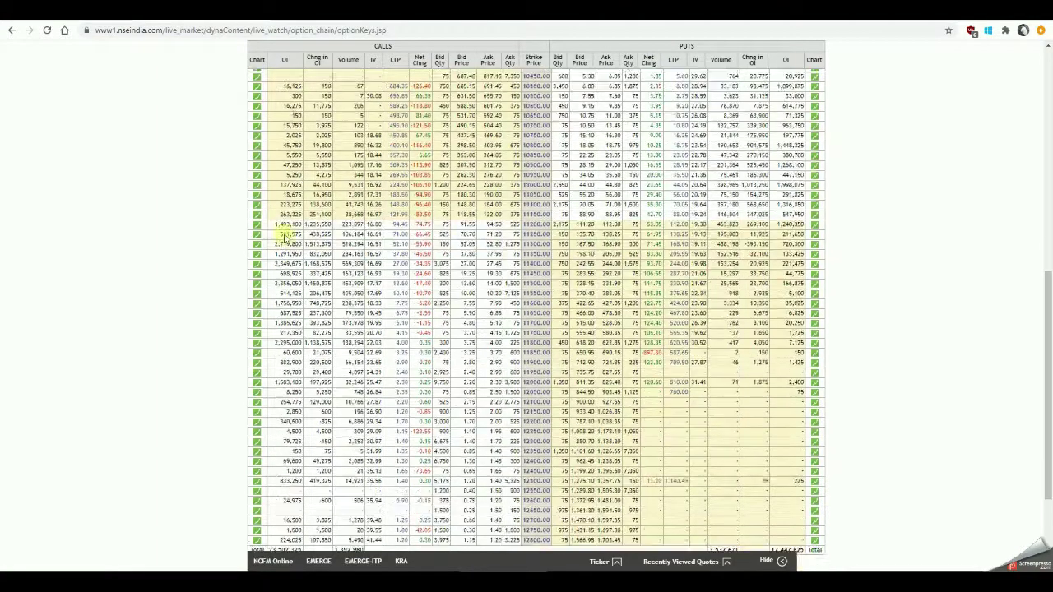
scroll(504, 337, up, 3)
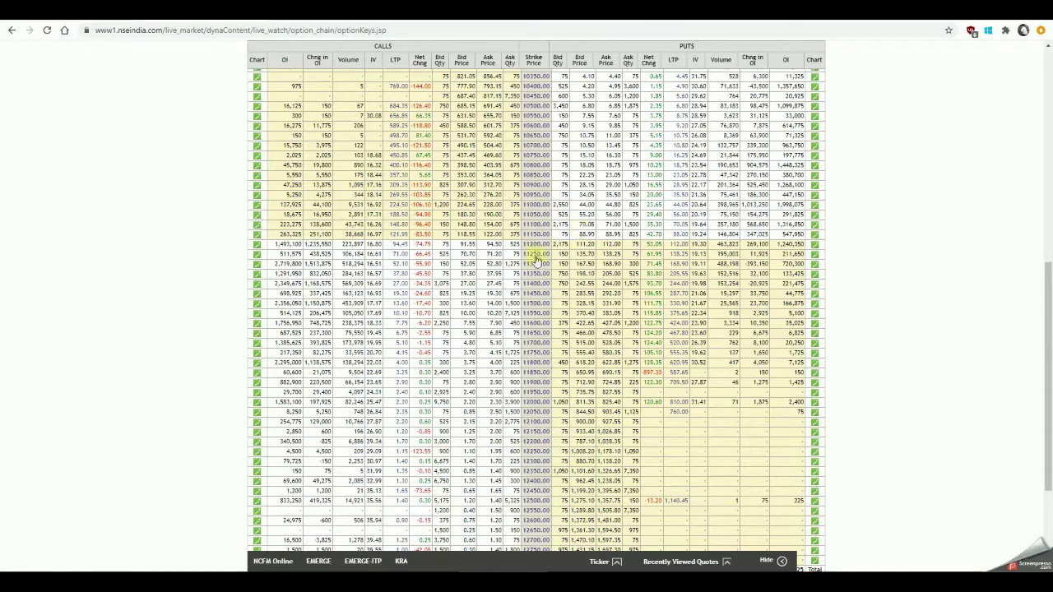
scroll(445, 366, down, 3)
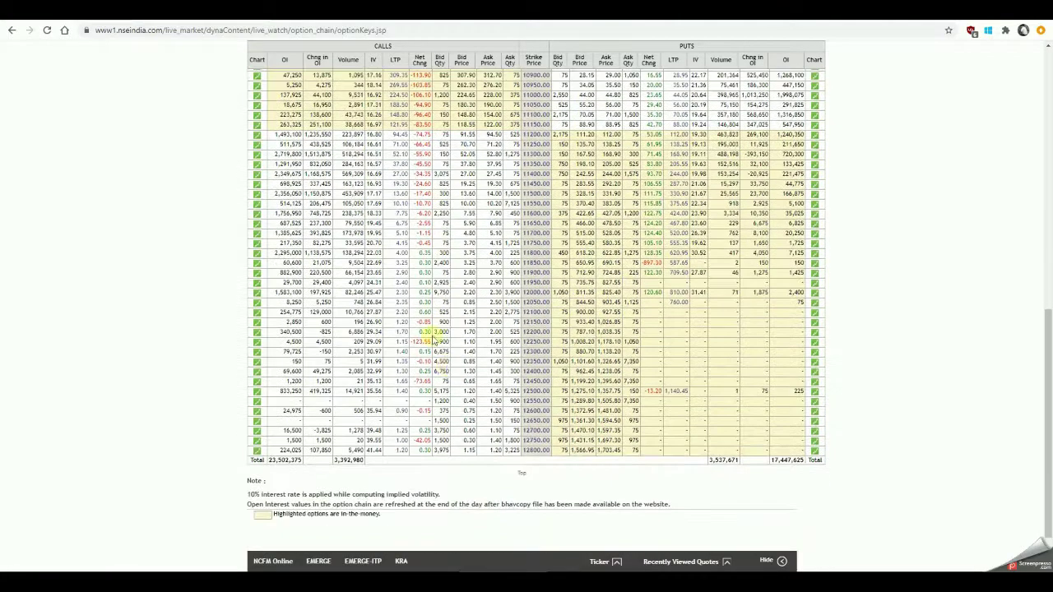
scroll(320, 338, up, 3)
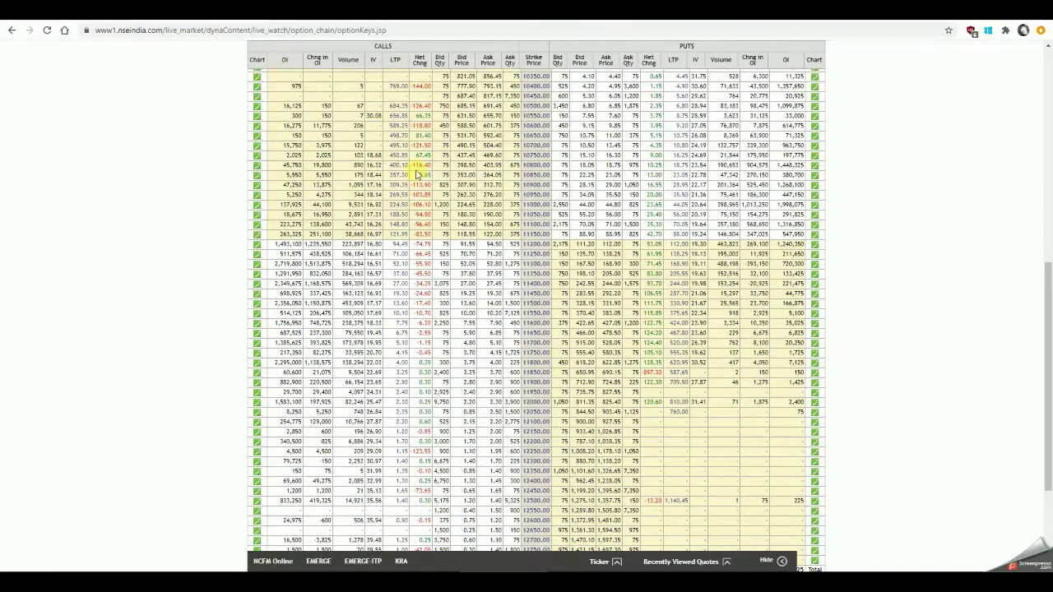
scroll(419, 177, up, 5)
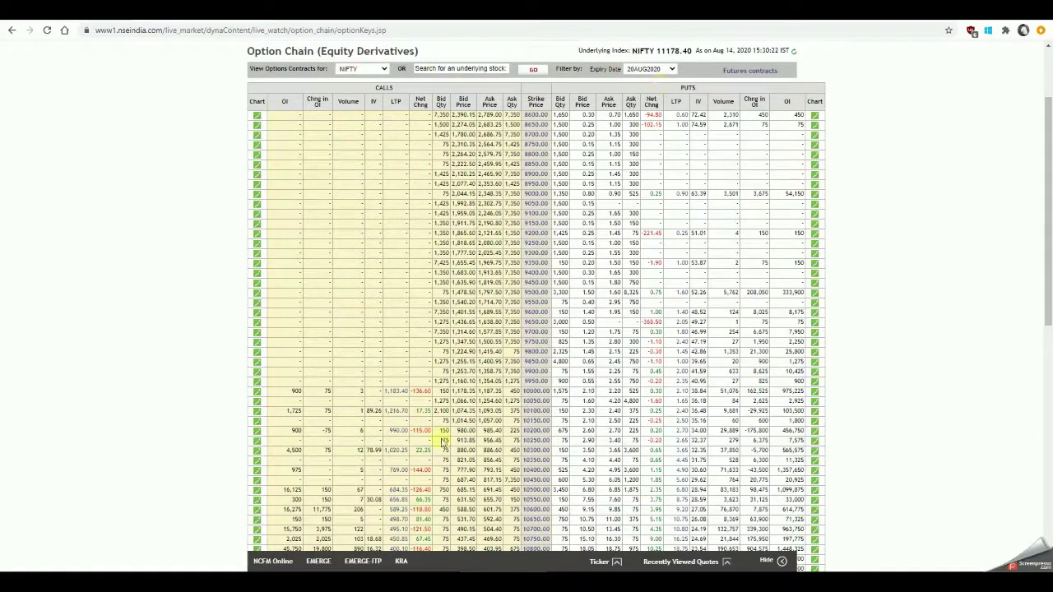
scroll(409, 305, down, 3)
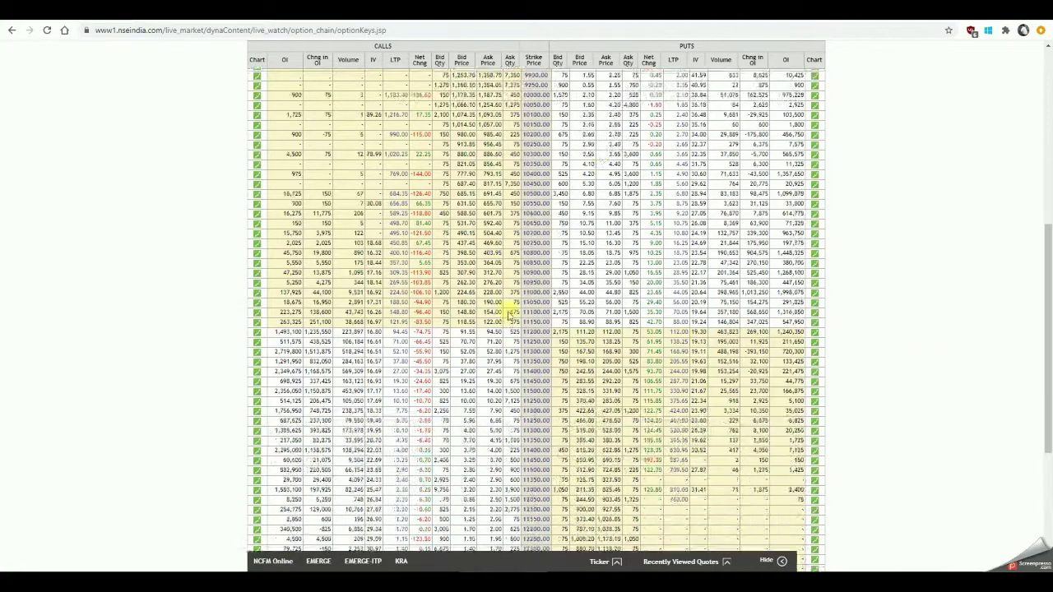
scroll(510, 312, down, 5)
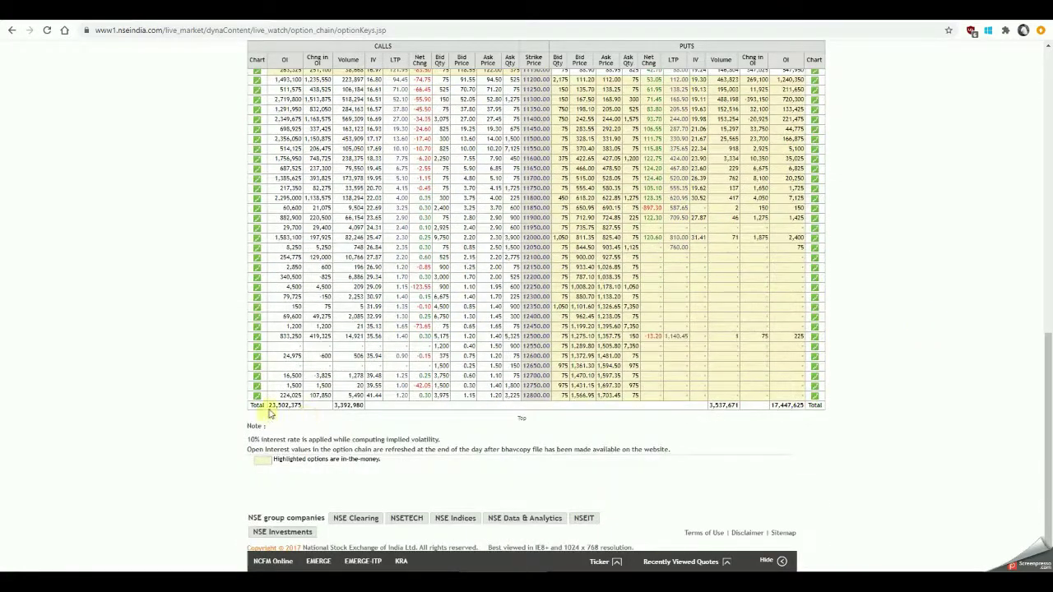
drag(270, 406, 301, 406)
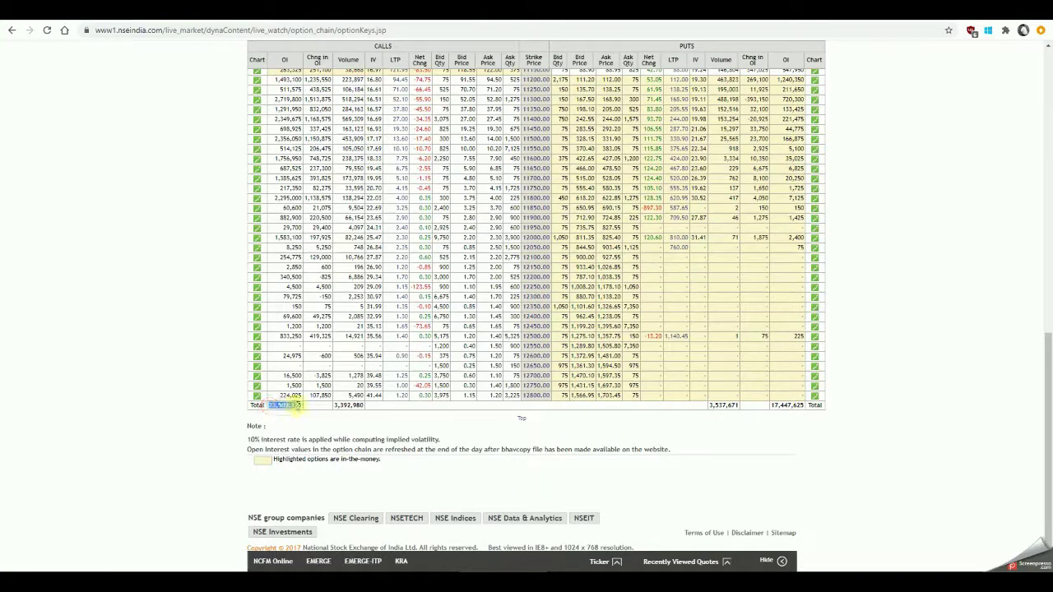
double_click(378, 46)
double_click(781, 403)
click(841, 452)
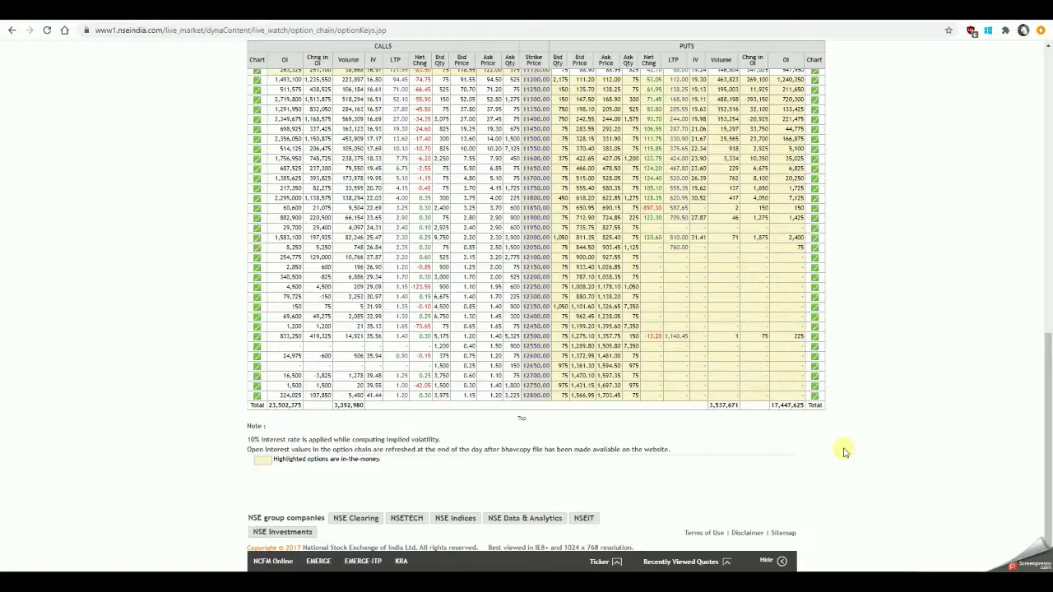
Divide 17,447,625 by 23,502,375 in Calculator, giving 0.7423771001866833.
key(XF86Calculator)
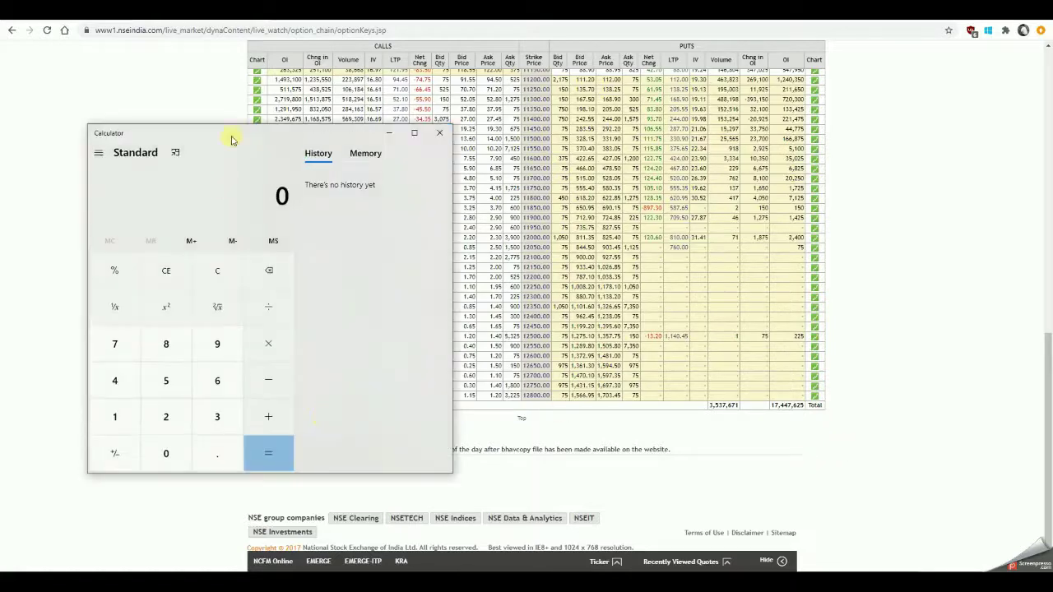
drag(231, 140, 372, 94)
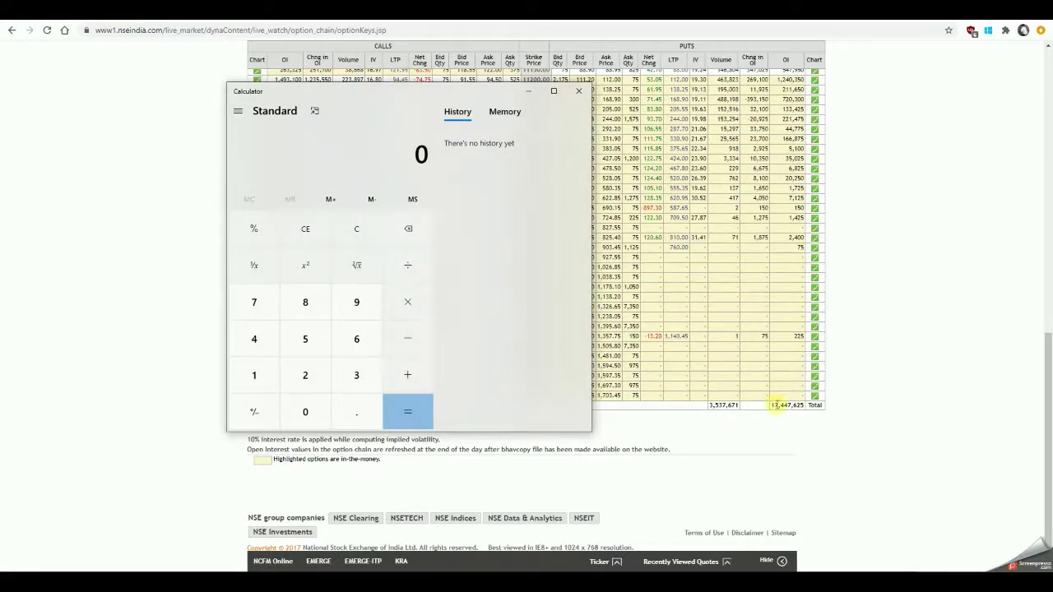
text(17,447)
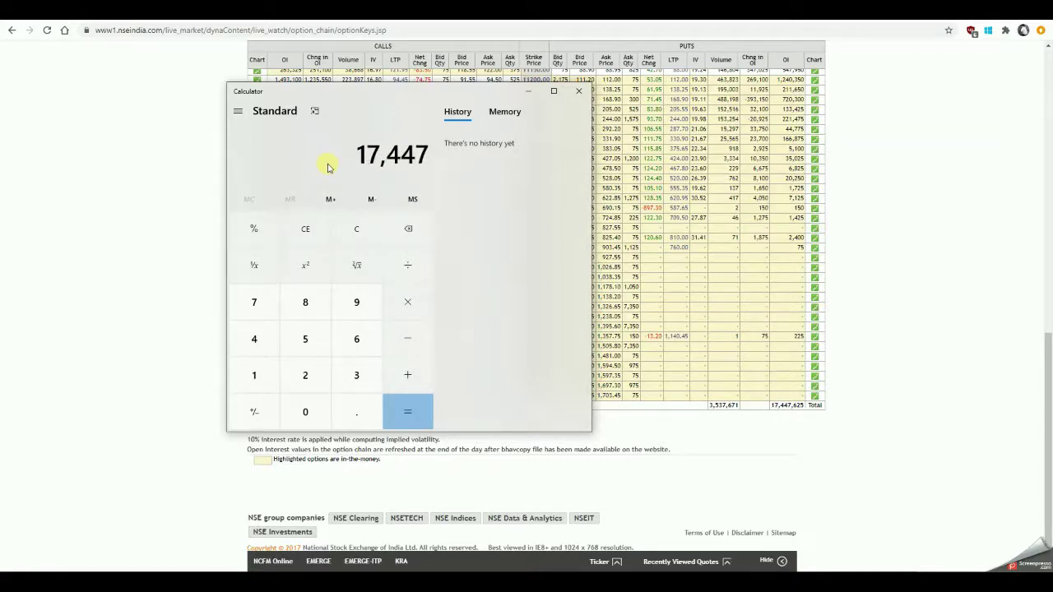
text(,625)
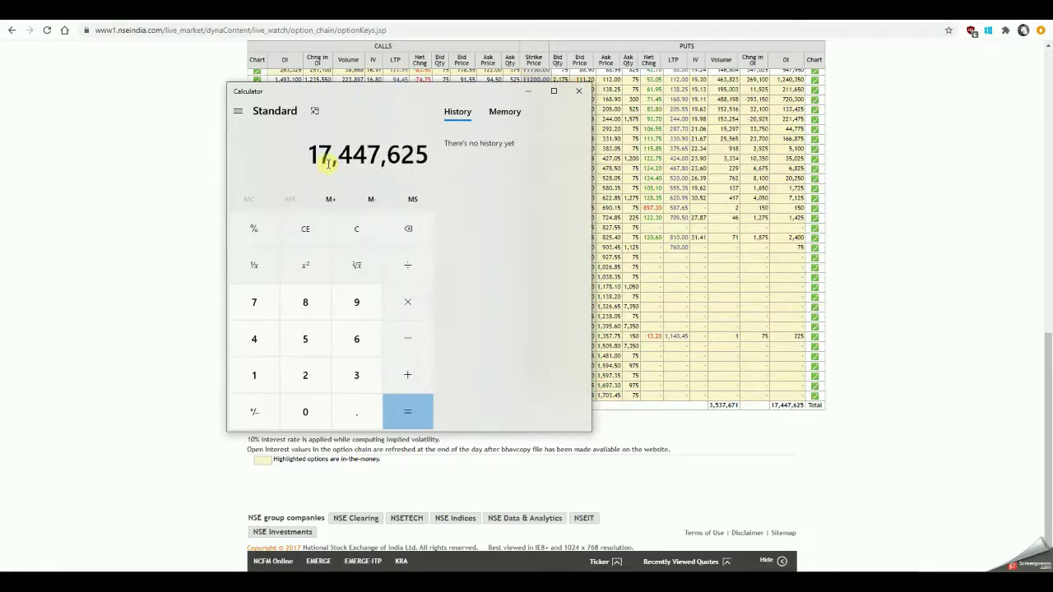
key(slash)
drag(413, 100, 662, 101)
text(23)
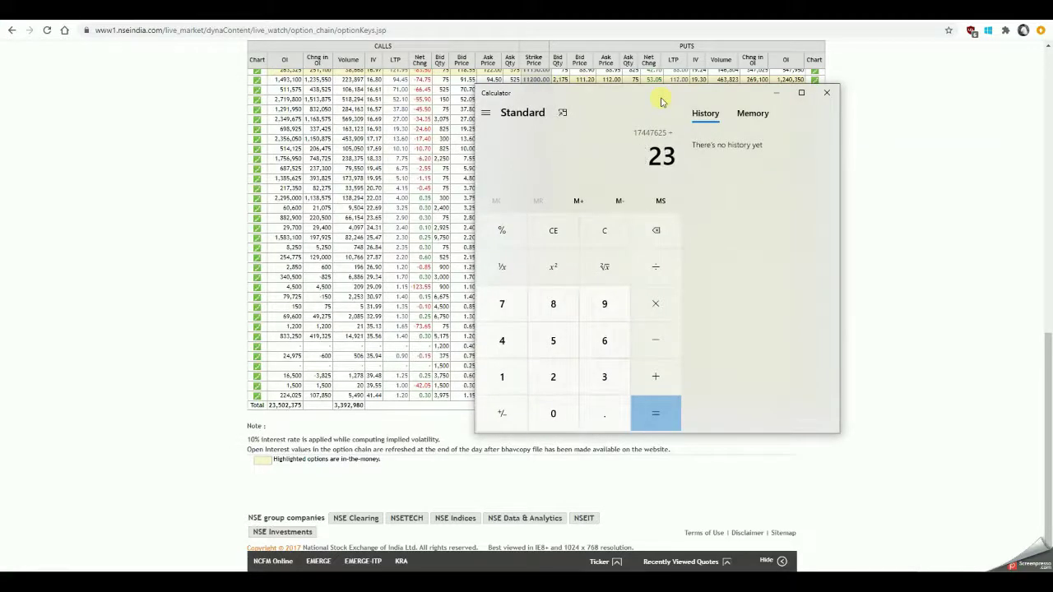
text(502)
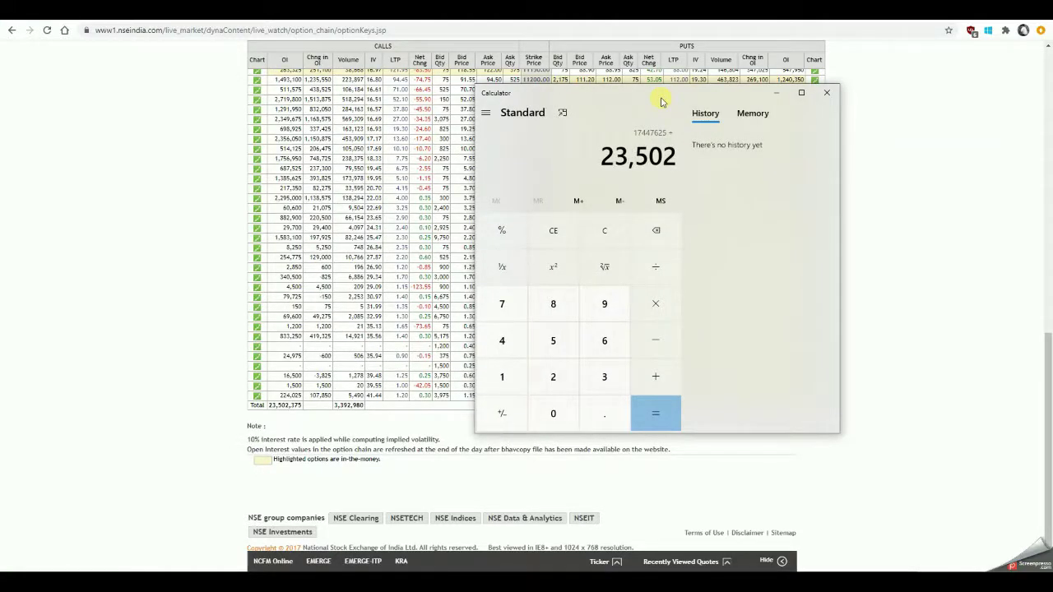
text(375)
key(Return)
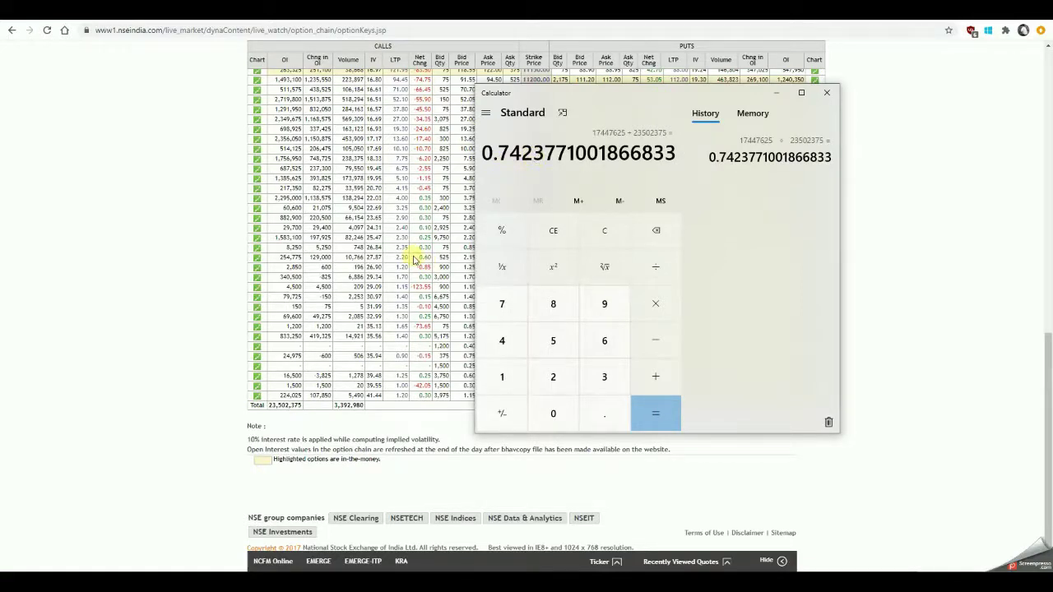
Search 'iifl pcr' in a new browser tab and open the IIFL Put Call Ratio page.
click(134, 299)
key(ctrl+t)
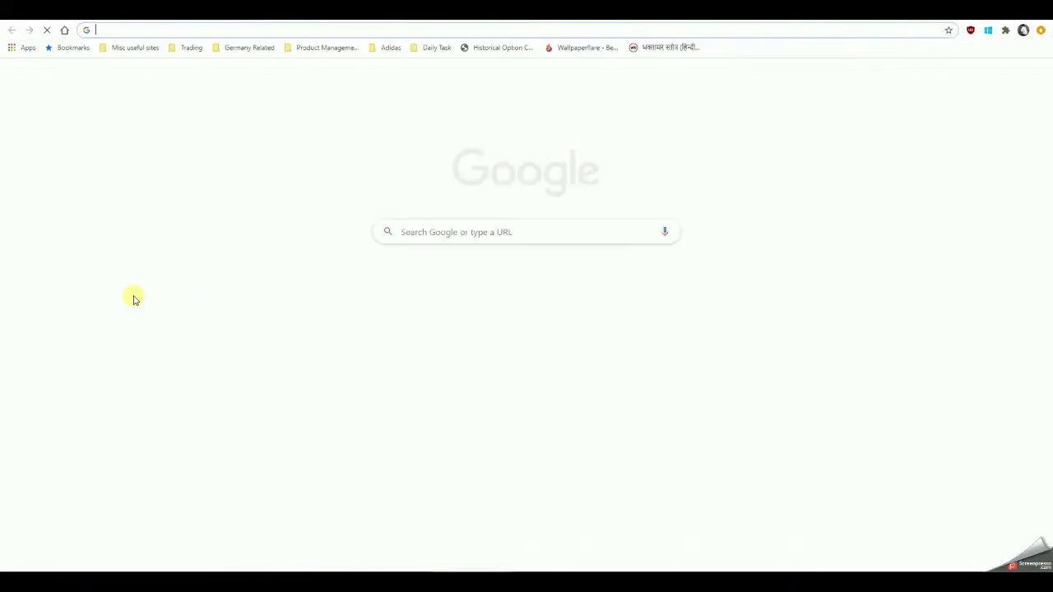
text(iifl pcr)
key(Return)
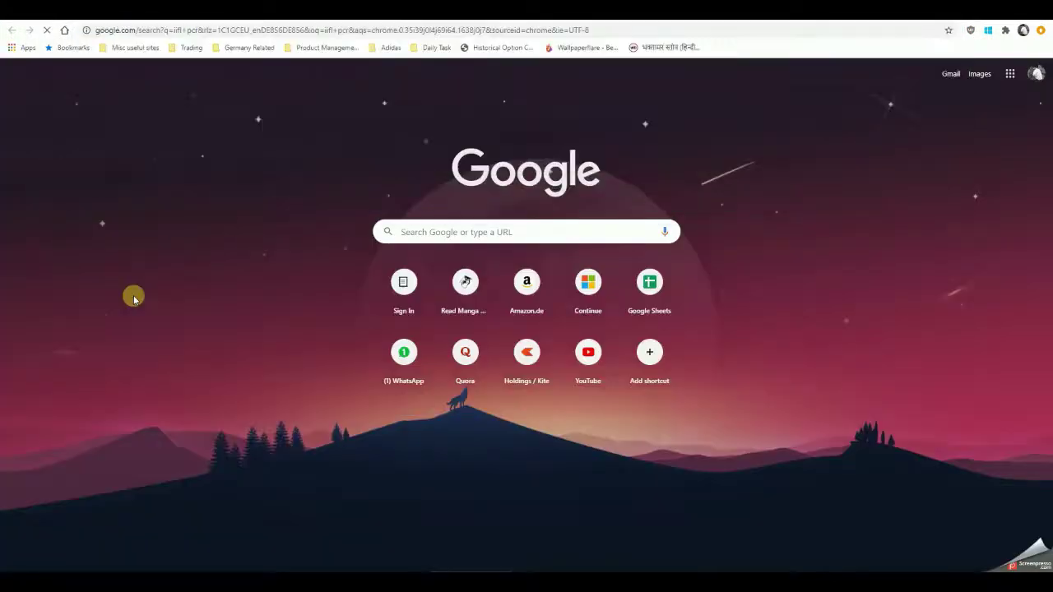
click(180, 154)
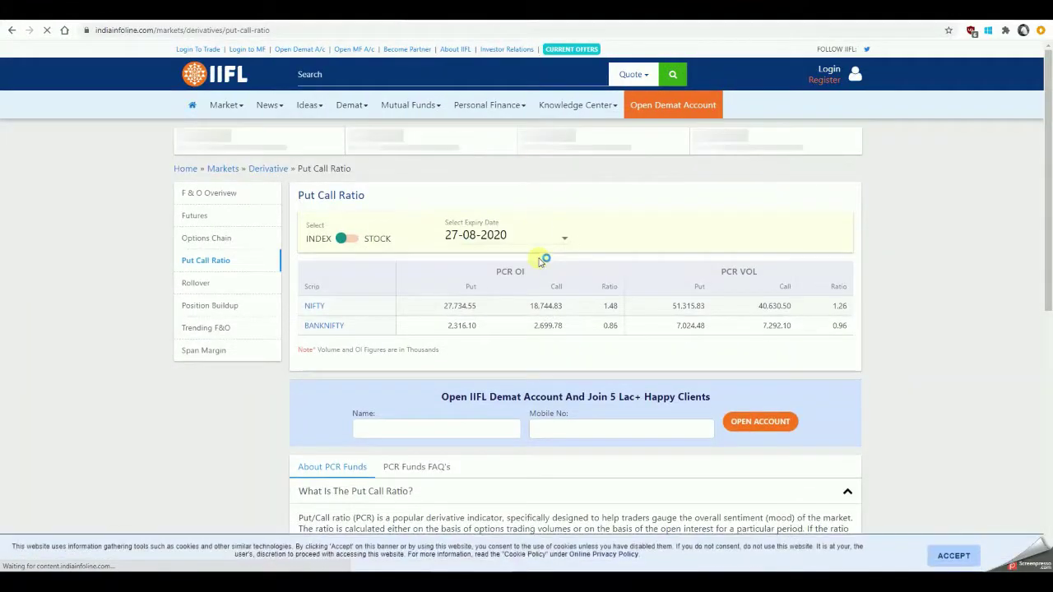
Select the 20-08-2020 expiry to show NIFTY's PCR of 0.74 and compare it with Calculator.
click(528, 234)
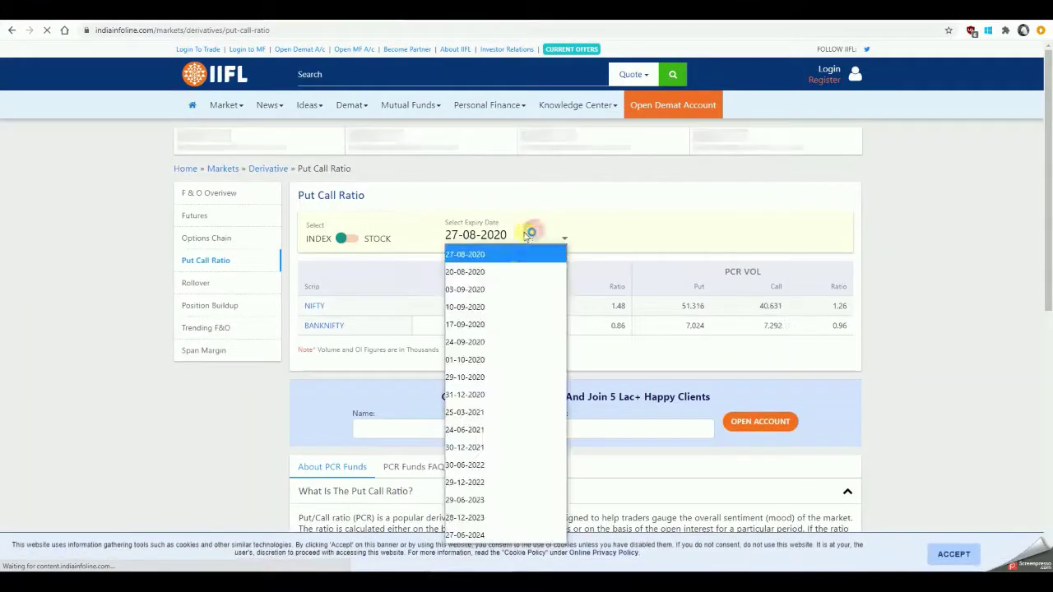
click(518, 272)
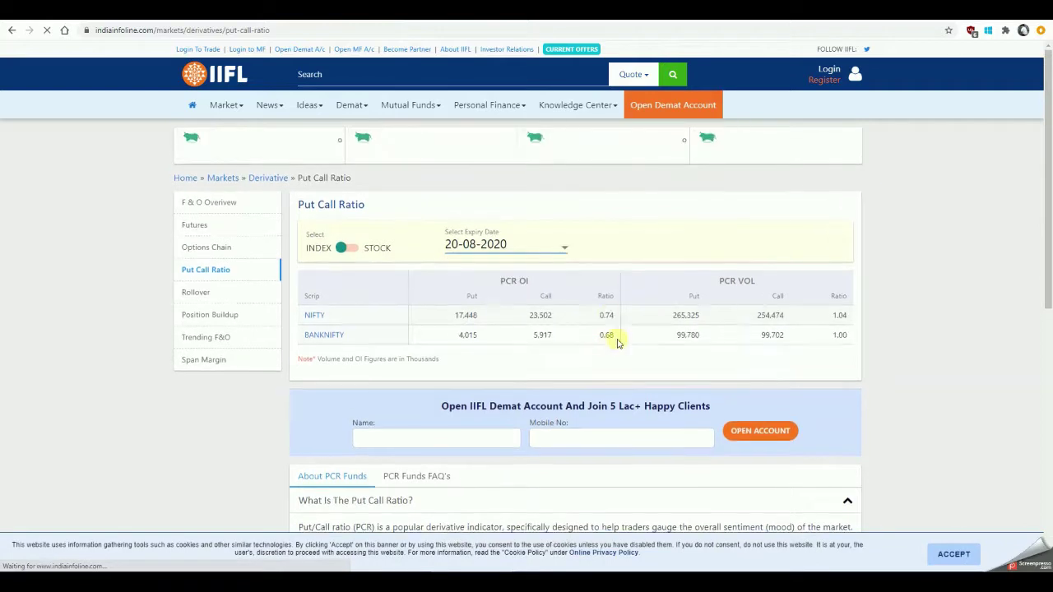
key(alt+Tab)
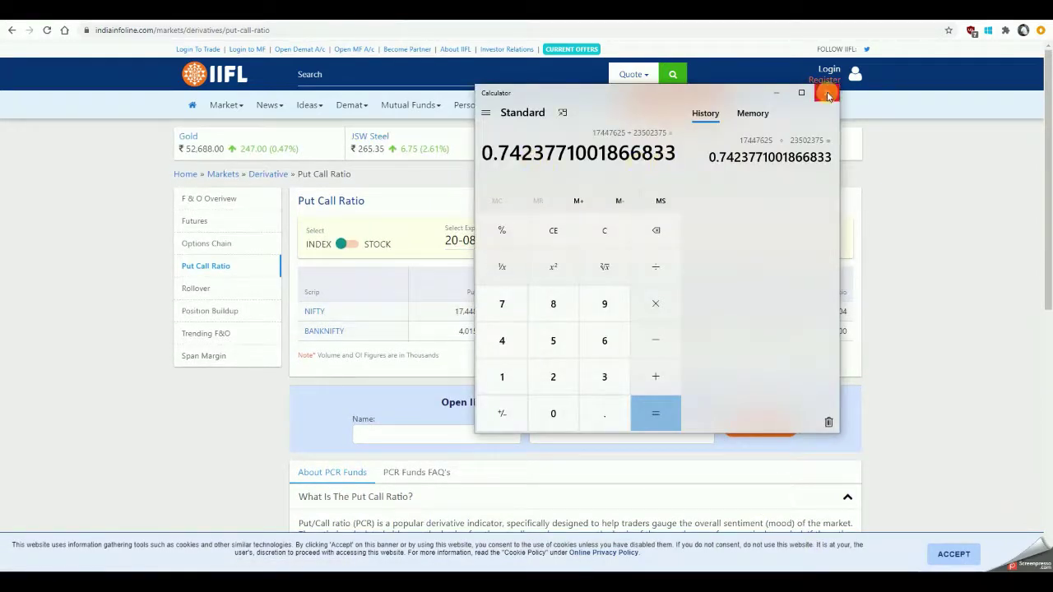
Copy the option-chain table from its headers to the totals row, then maximize a blank Excel workbook.
key(alt+Tab)
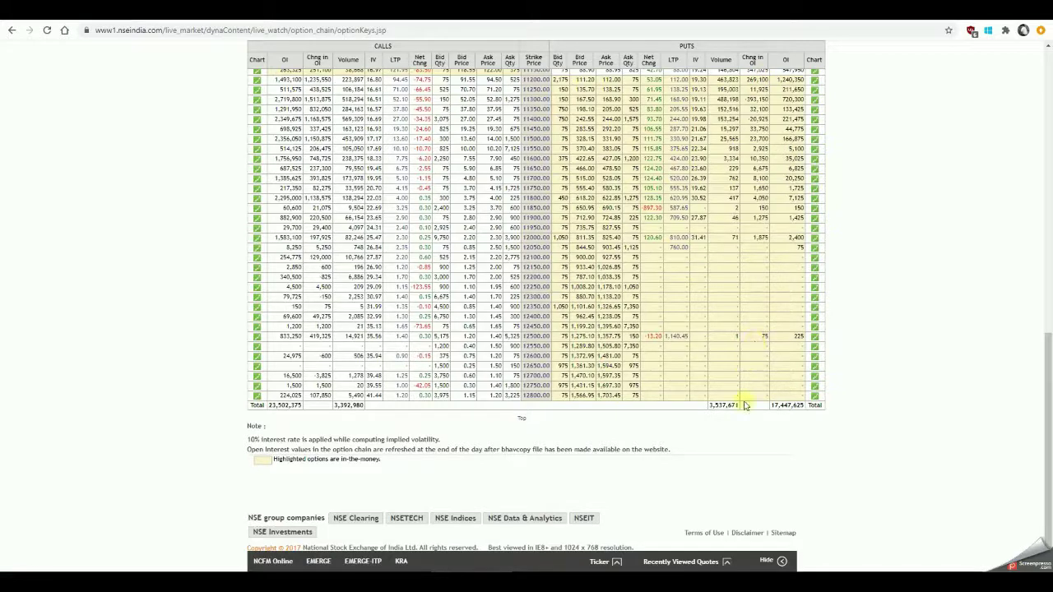
scroll(328, 408, up, 5)
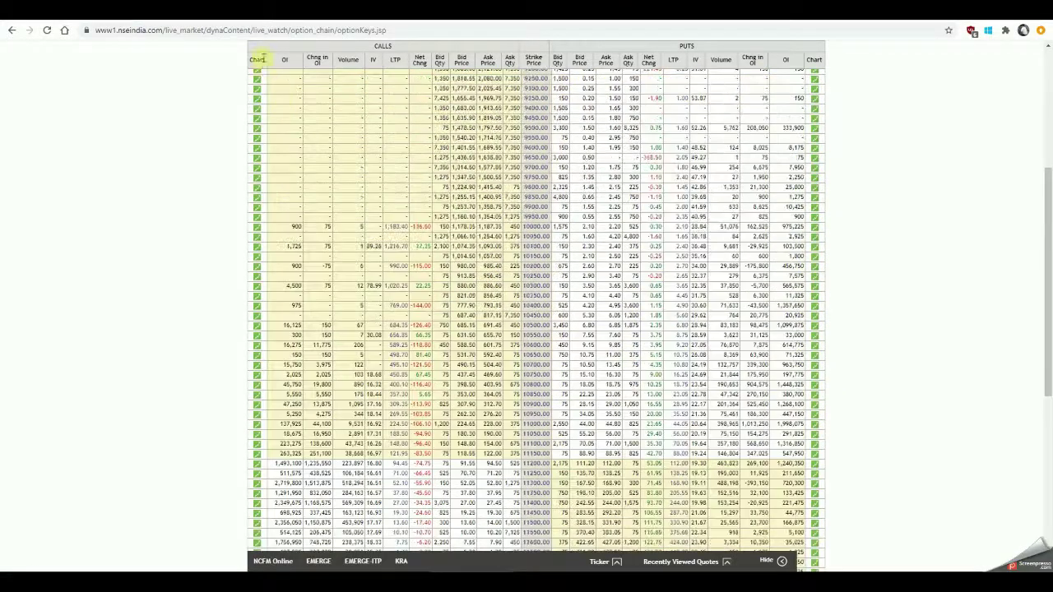
drag(256, 59, 596, 456)
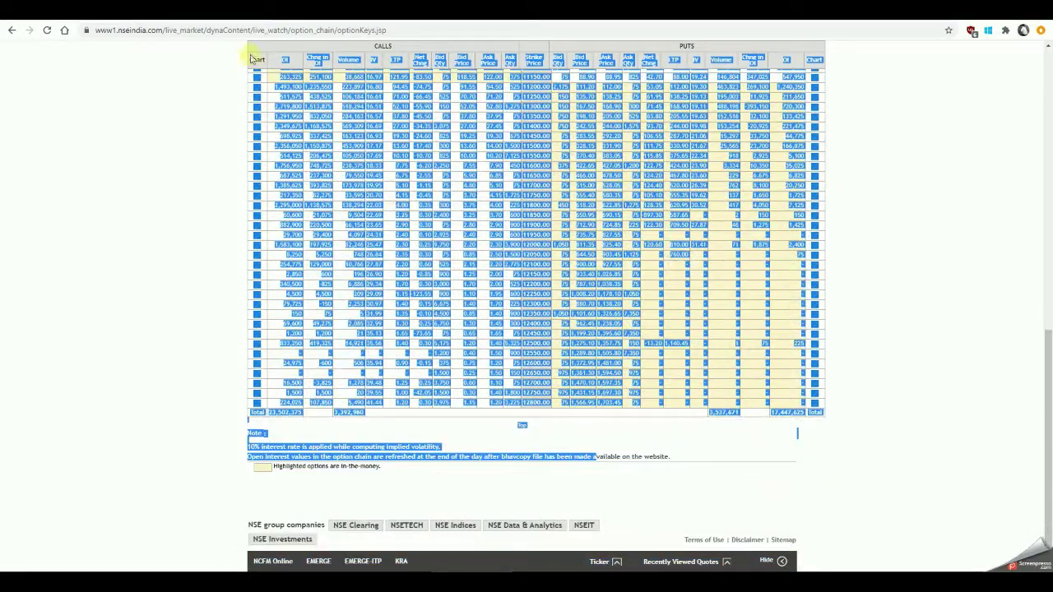
drag(257, 59, 822, 412)
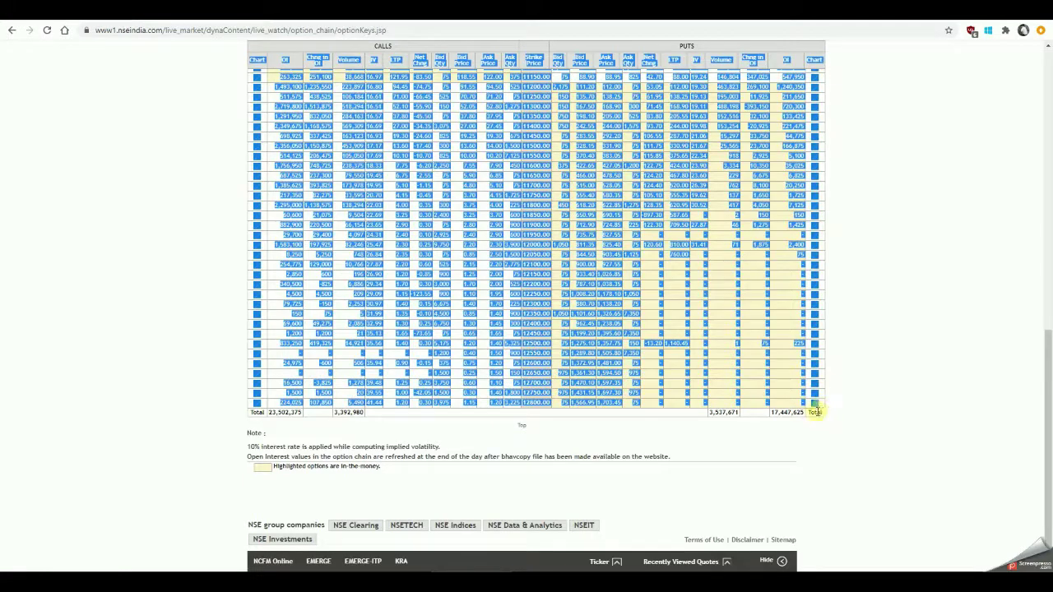
click(815, 411)
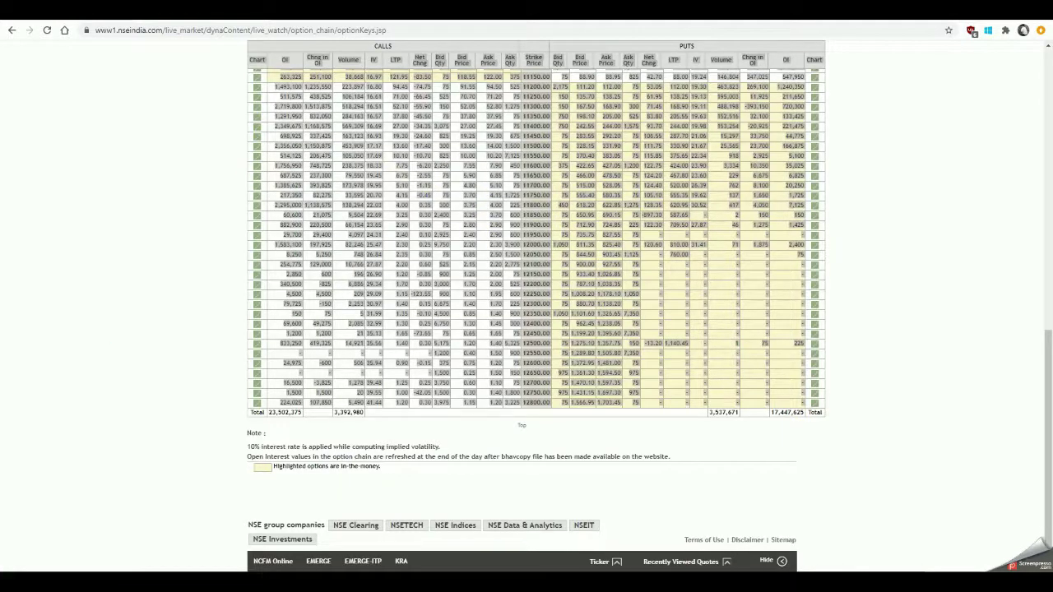
click(839, 186)
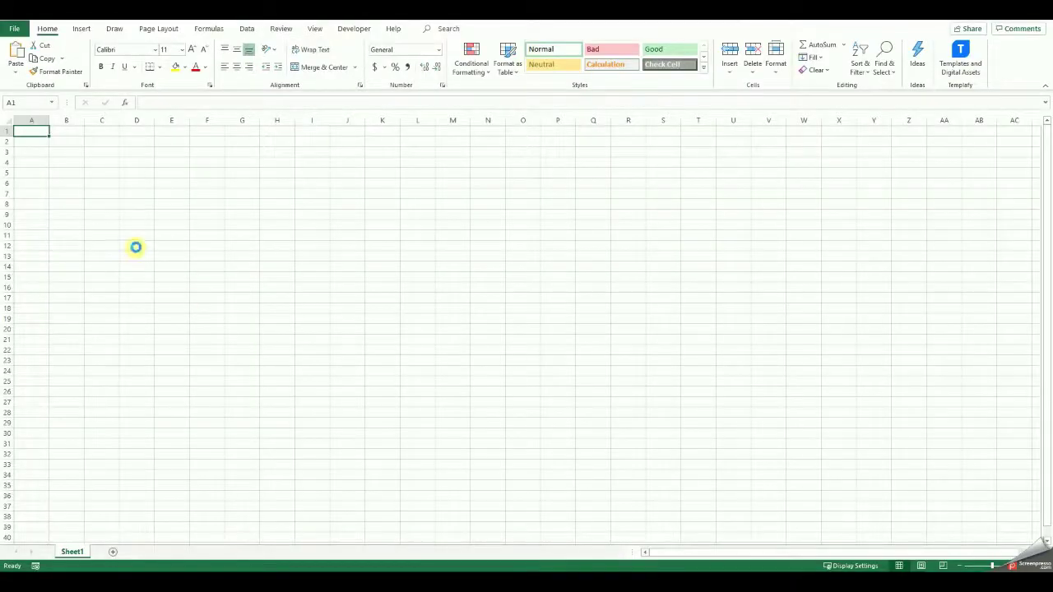
Paste the copied NSE option chain into Sheet1 at A1 and scroll through it.
text(Chart	OI	Chng in OI	Volume	IV	LTP	Net Chng	Bid Qty	Bid Price	Ask Price	Ask Qty	Strike Price	Bid Qty	Bid Price	Ask Price	Ask Qty	Net Chng	LTP	IV	Volume	Chng in OI	OI	Chart)
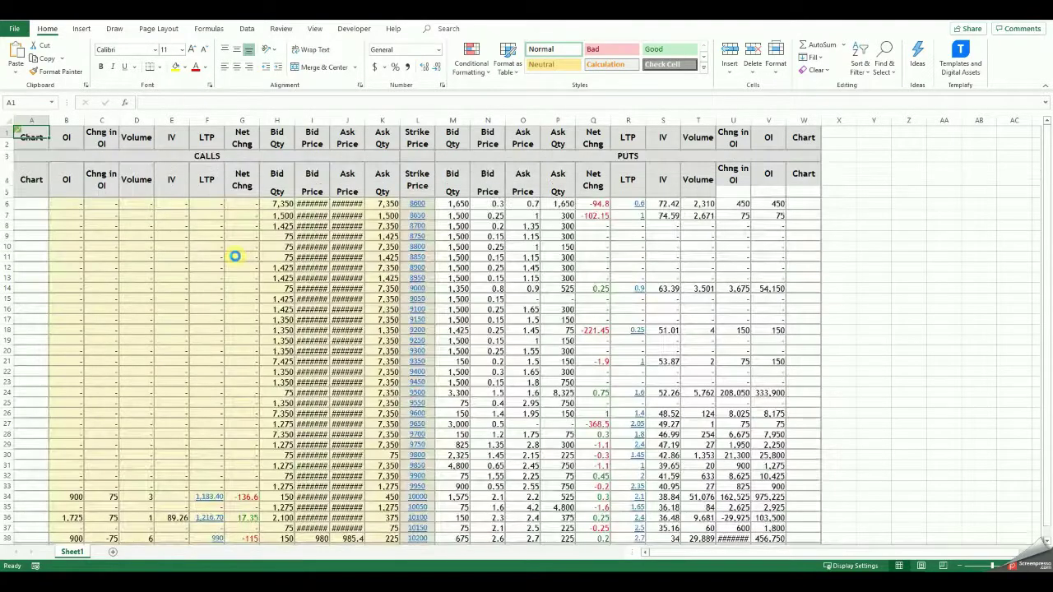
scroll(235, 272, down, 17)
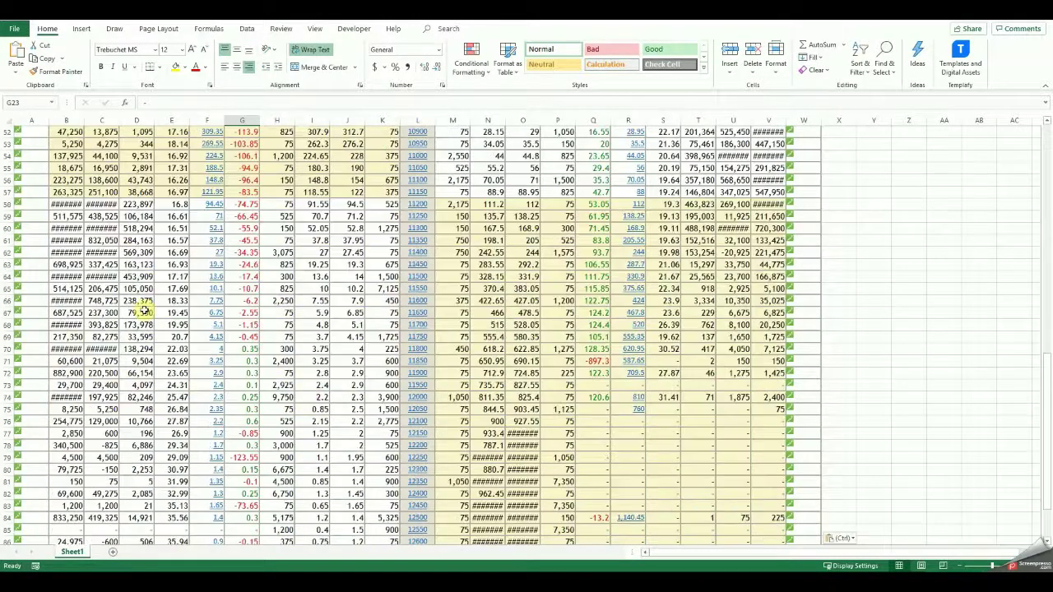
Freeze panes at A4 to lock header rows 1–3, then go to B91 below the data.
scroll(144, 311, up, 17)
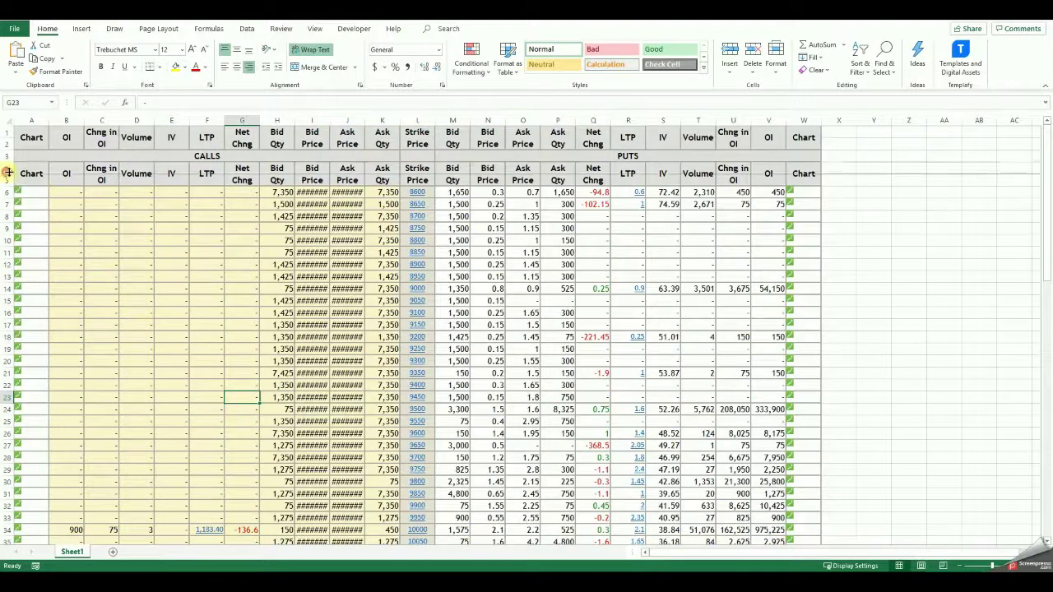
click(33, 174)
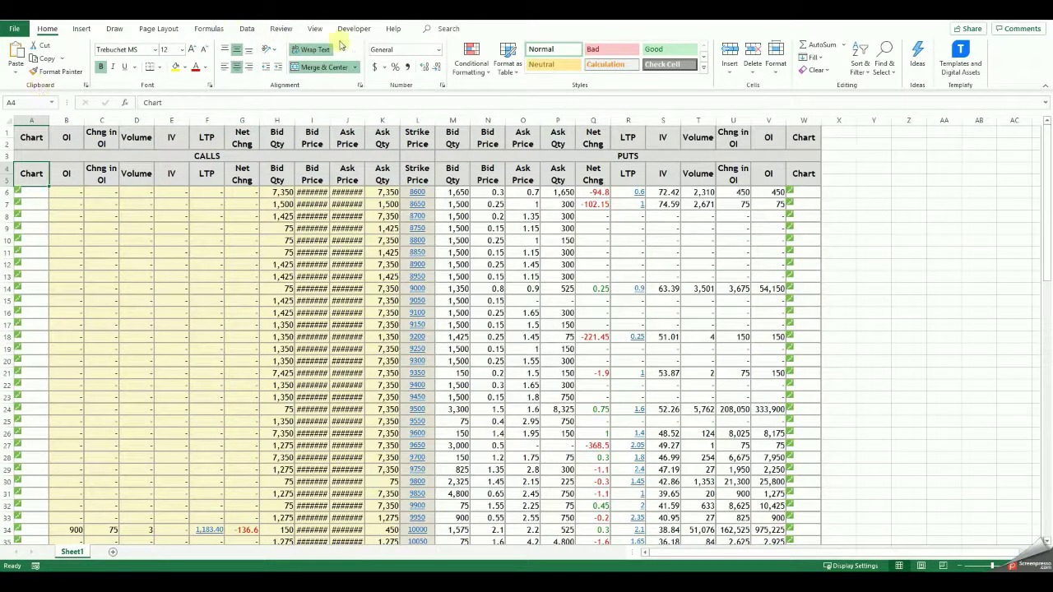
click(315, 29)
click(368, 68)
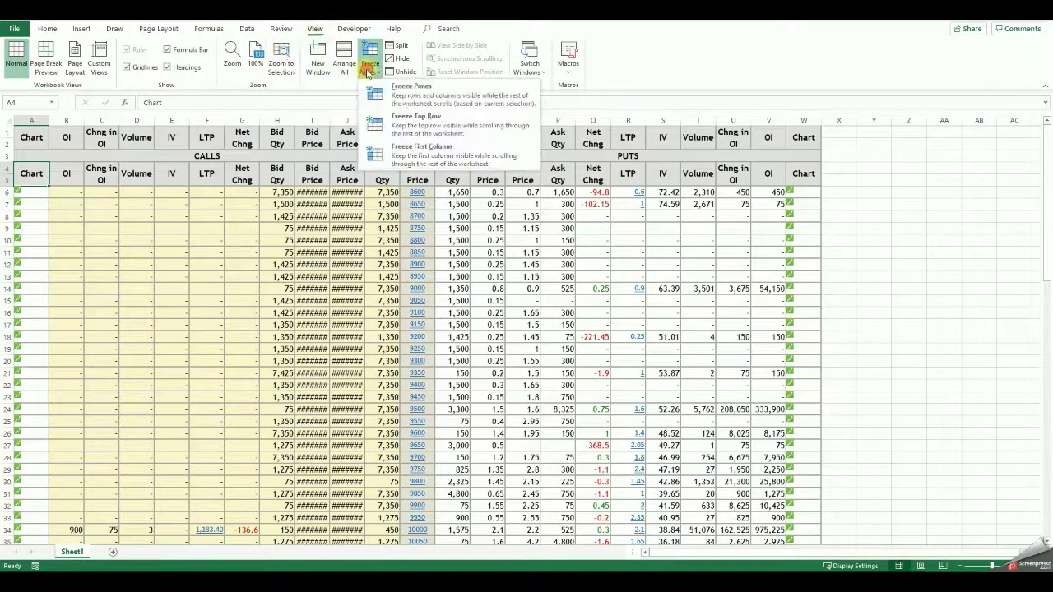
click(411, 93)
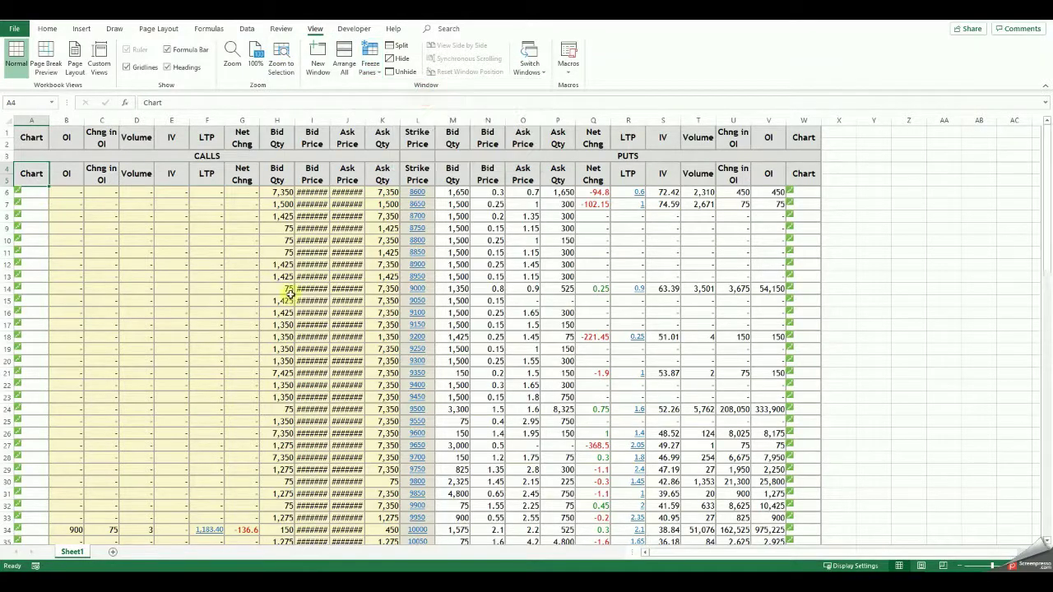
scroll(290, 294, down, 20)
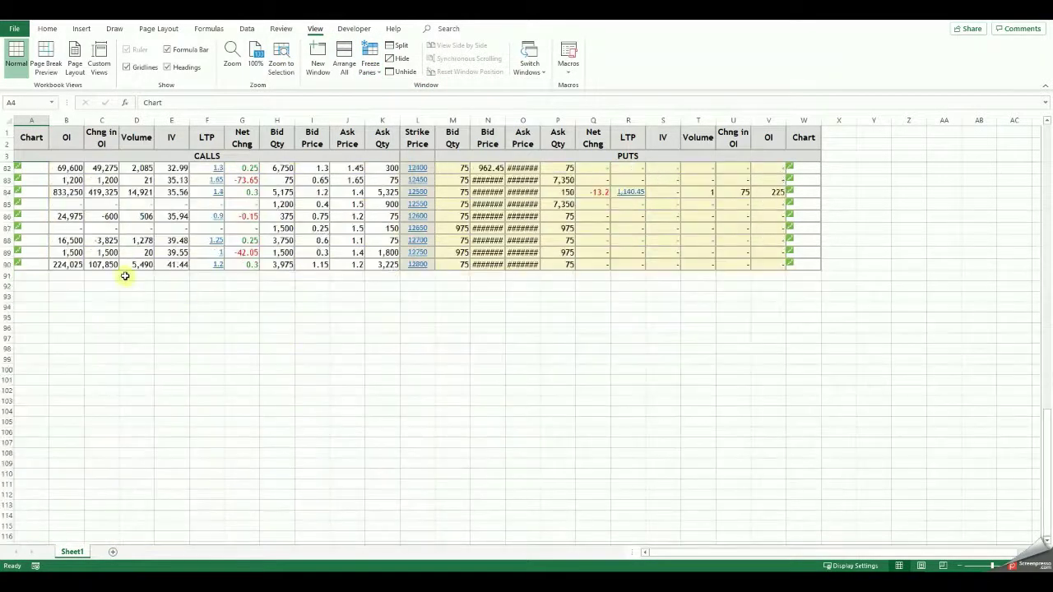
click(70, 277)
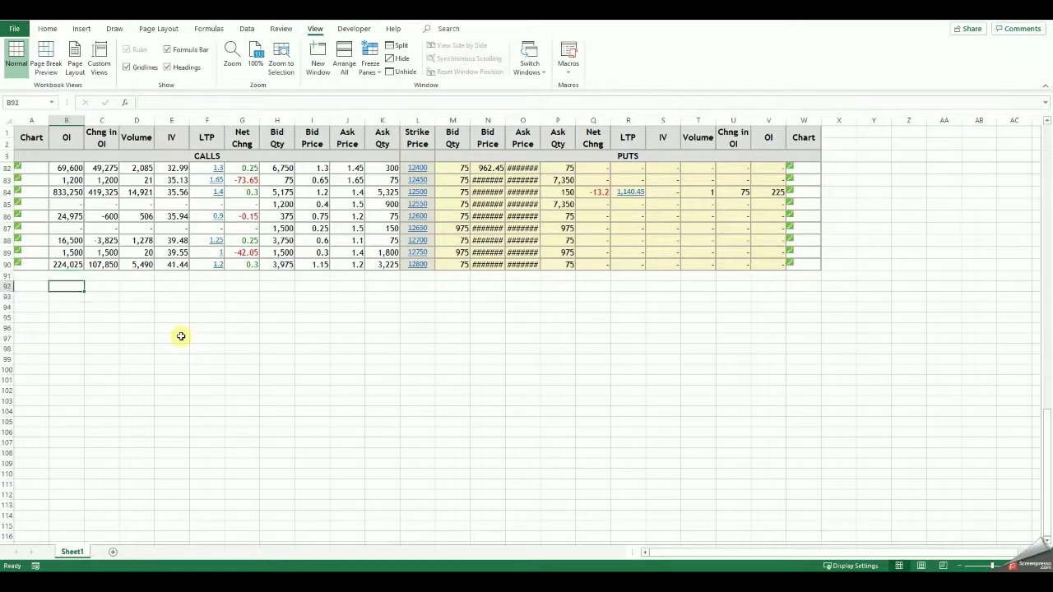
Enter =SUM(C6:C90) in C91, totalling the calls' change in OI to 11178750.
key(Right)
text(=SUM()
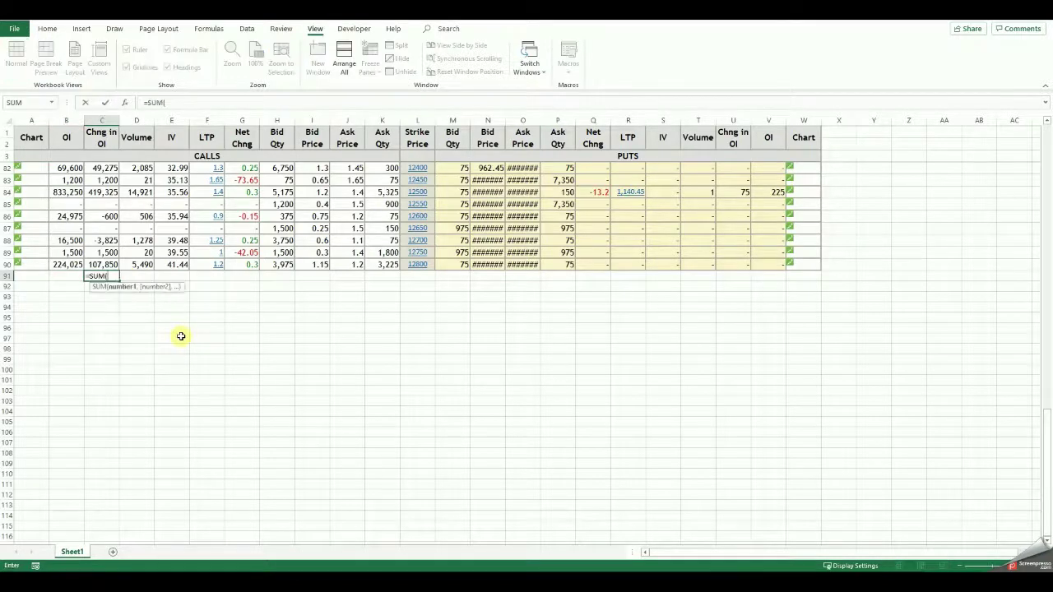
key(Up)
key(ctrl+shift+Up)
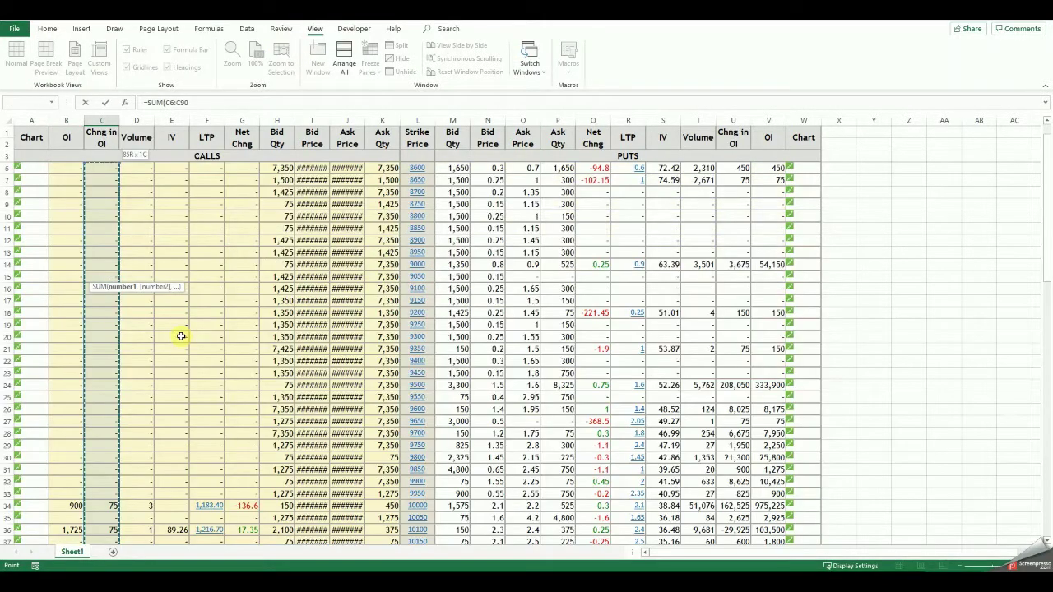
key(ctrl+a)
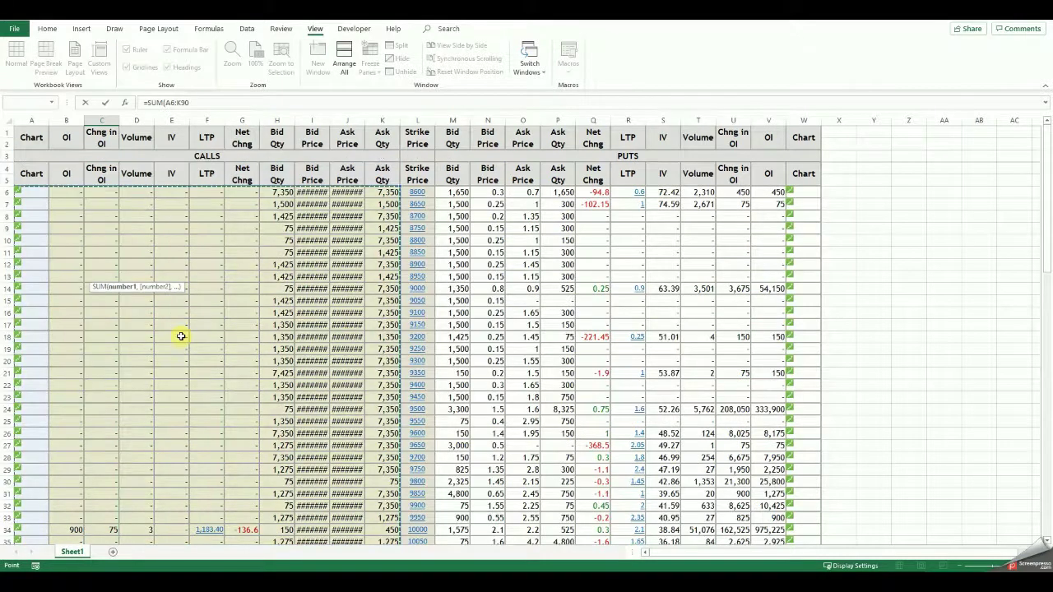
key(shift+Right)
key(shift+Right)
key(shift+Left)
key(shift+Left)
key(shift+Left)
key(shift+Left)
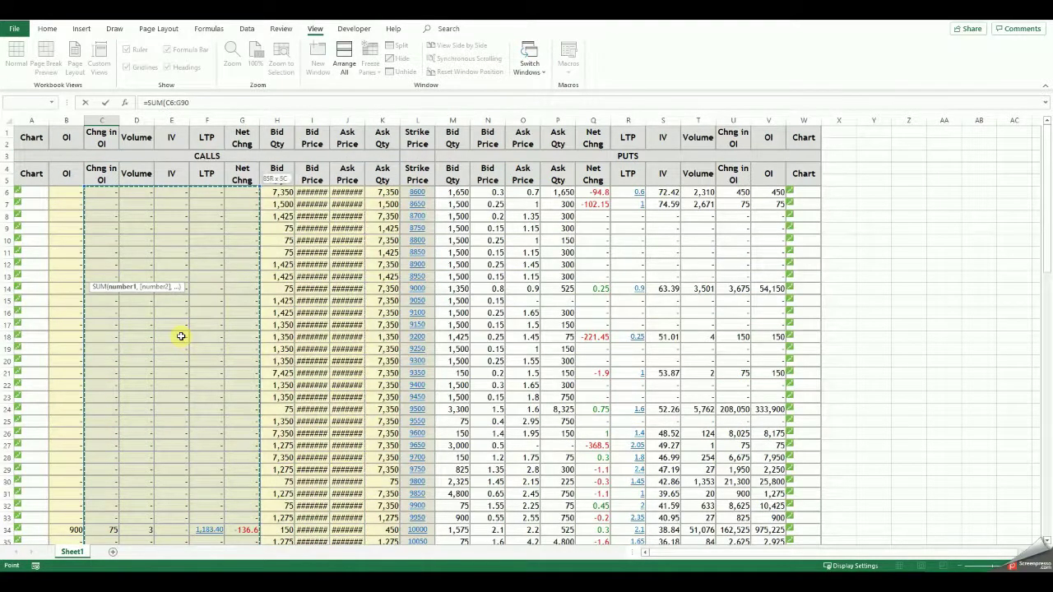
key(shift+Left)
key(shift+Left)
key(shift+Left)
key(shift+Left)
key(ctrl+Return)
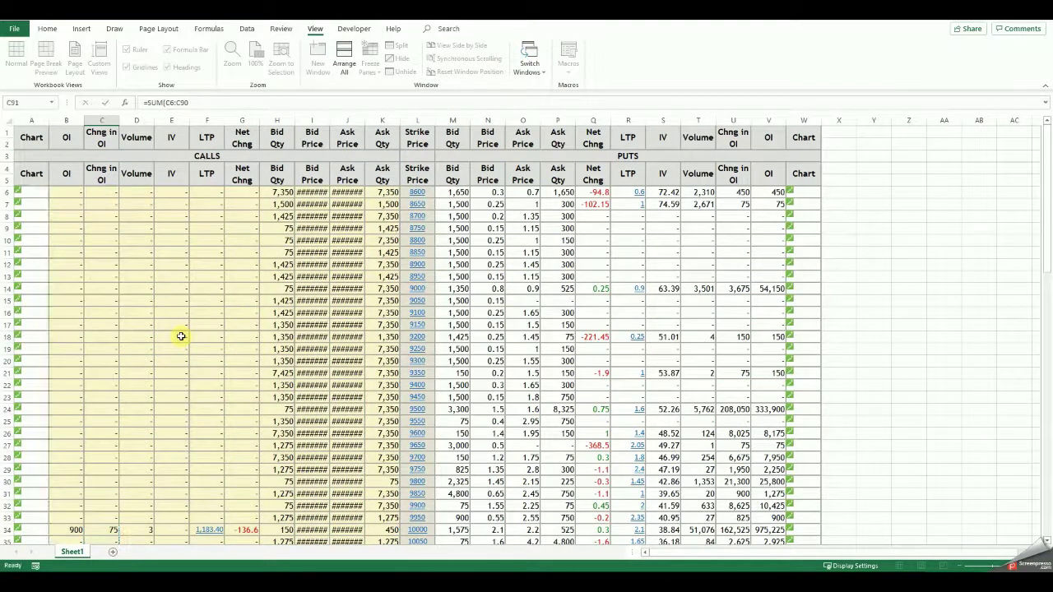
Copy the sum into B91, U91 and V91: call OI 23502375, put change 4885050, put OI 17447625.
key(ctrl+c)
key(Left)
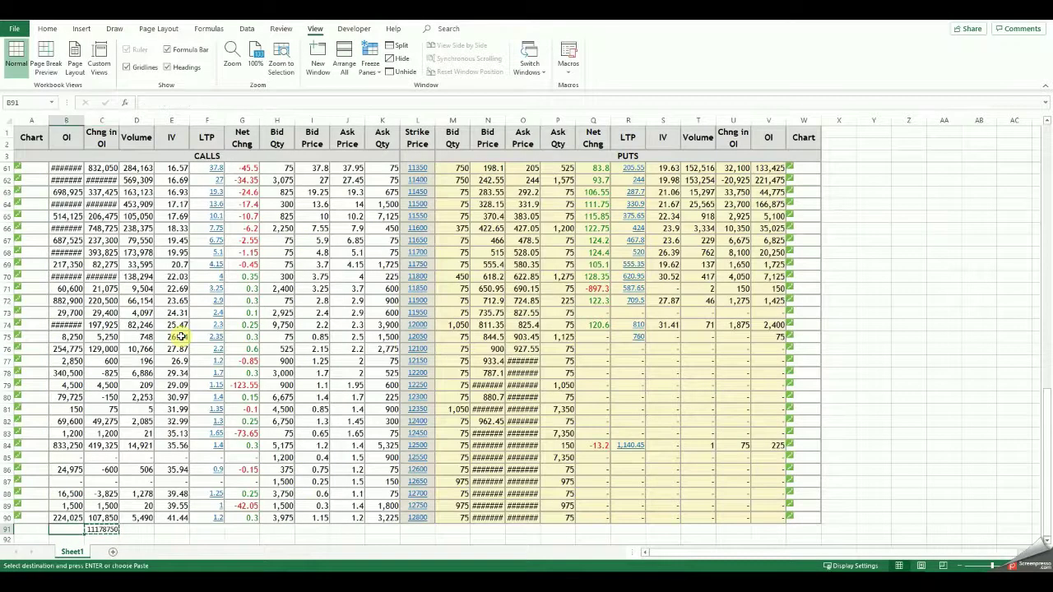
key(ctrl+v)
key(Right)
key(Right)
key(Right)
key(Right)
key(Right)
key(Right)
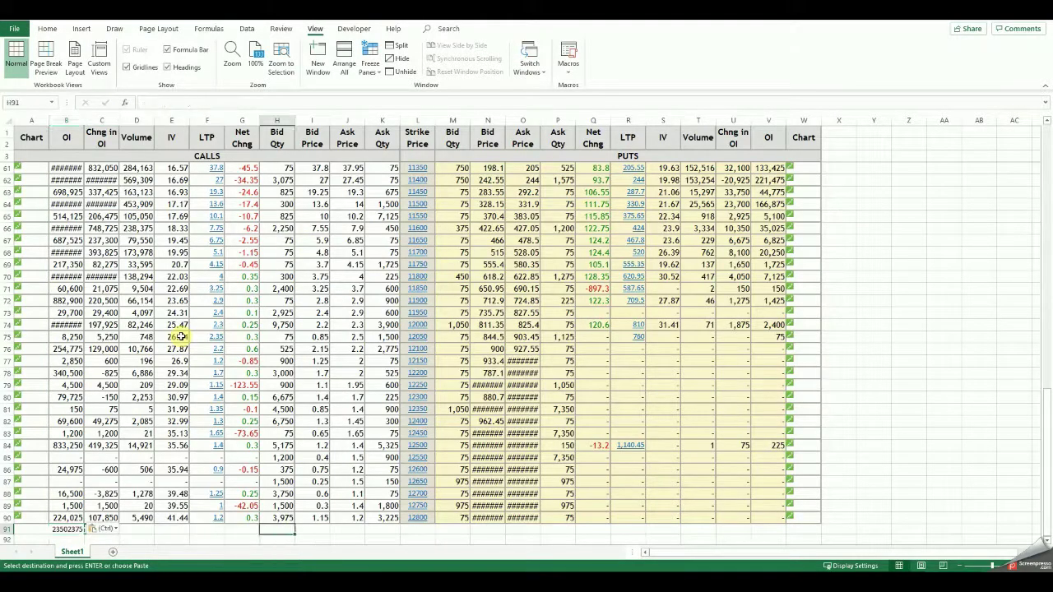
key(Right)
key(Right)
key(Right)
key(Right)
key(Right)
key(Right)
key(Right)
key(Right)
key(Right)
key(Right)
key(Right)
key(Right)
key(Right)
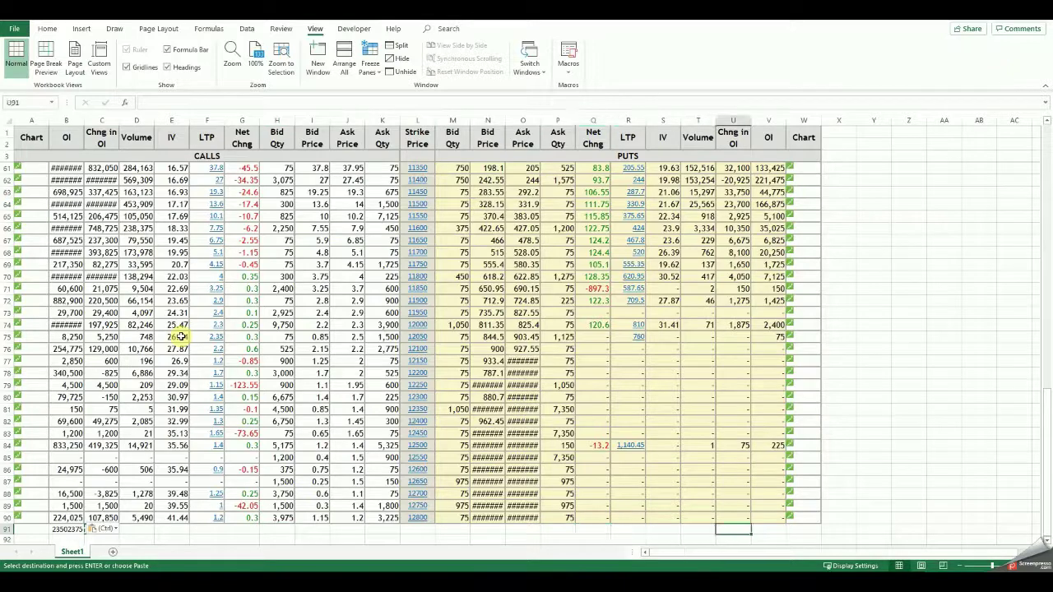
key(ctrl+v)
key(Right)
key(ctrl+v)
key(Down)
key(Left)
key(Left)
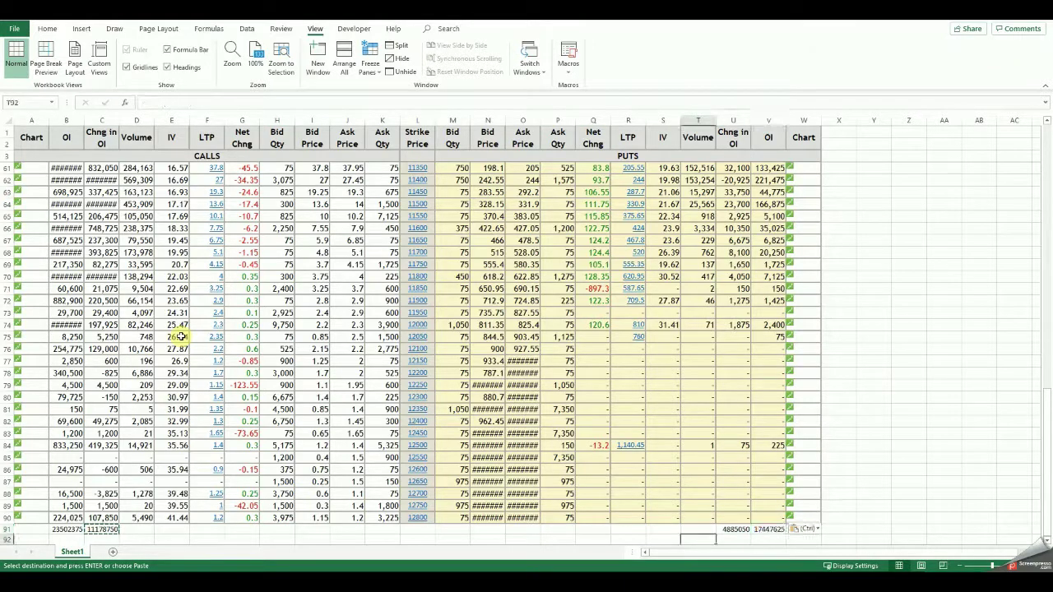
key(Down)
key(Left)
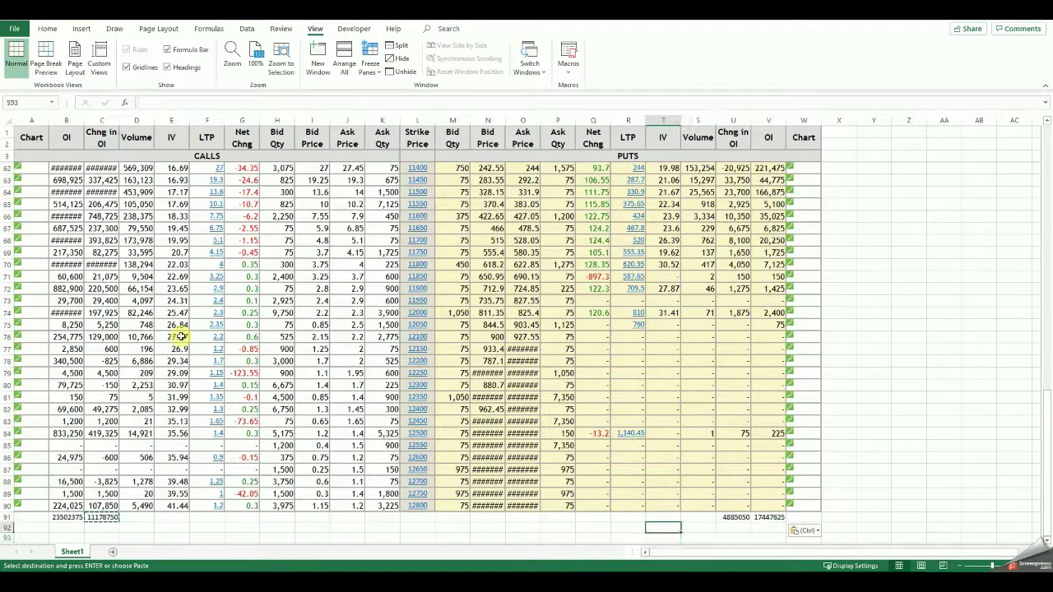
Label S92 'PCR today' and enter =V91/B91 in T92, returning 0.742377.
text(PCR today)
key(Right)
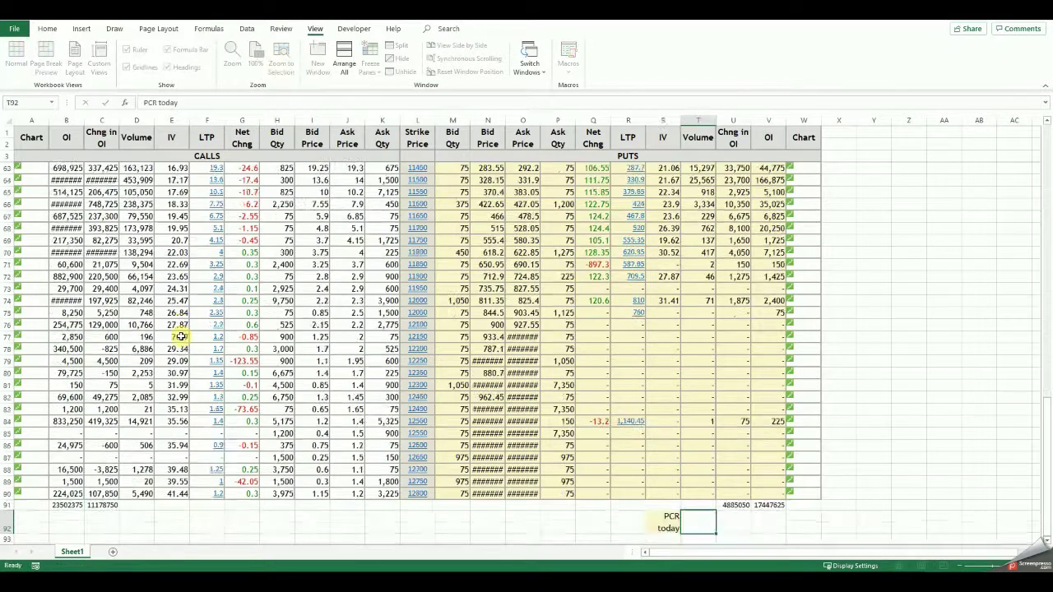
text(=)
key(Up)
key(Right)
key(Right)
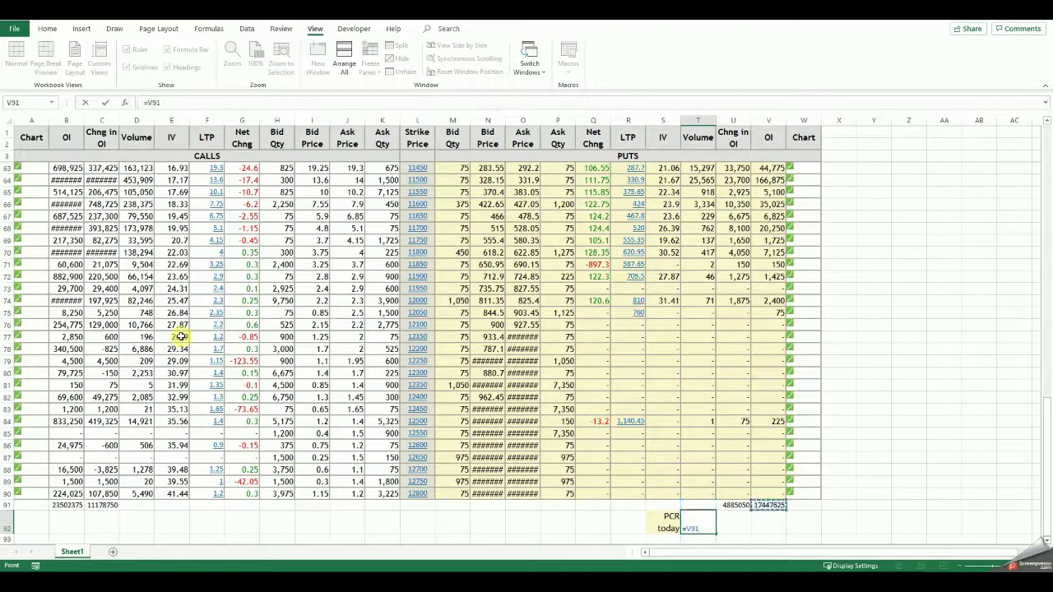
text(/)
key(Left)
key(Left)
key(Left)
key(Left)
key(Left)
key(Left)
key(Left)
key(Left)
key(Left)
key(Left)
key(Left)
key(Left)
key(Left)
key(Left)
key(Left)
key(Left)
key(Left)
key(Left)
key(Left)
key(Up)
key(Right)
key(Return)
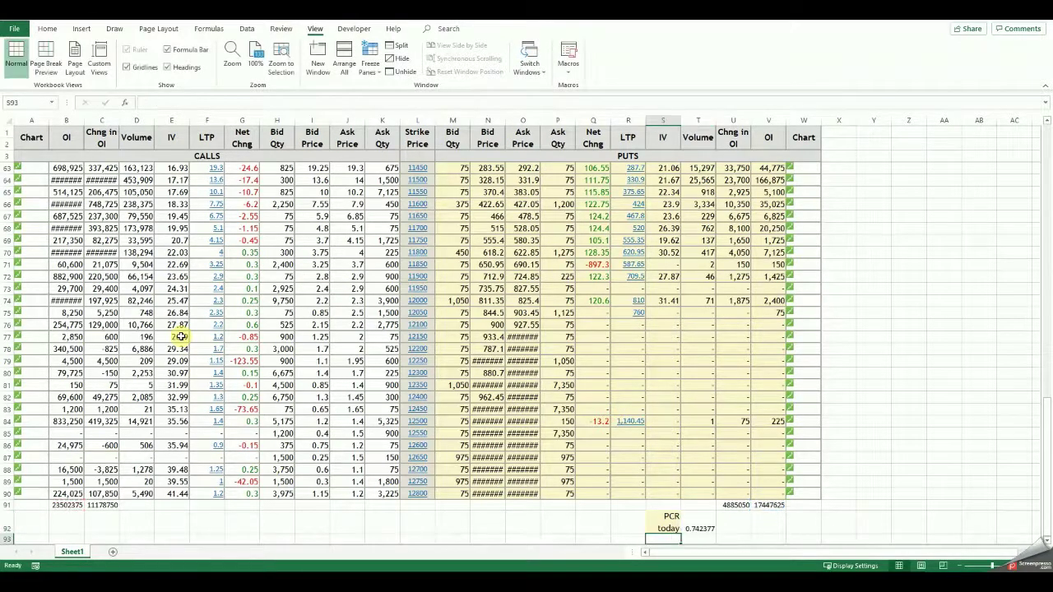
Add a 'Put yesterday' row with =V91-U91, giving 12562575.
text(PCR yesterday)
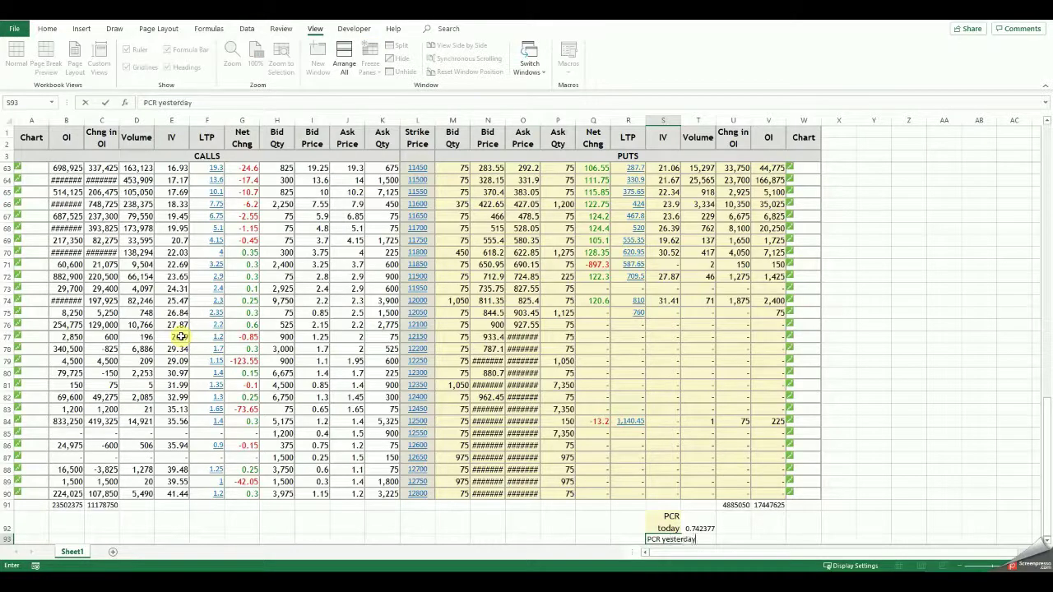
key(Tab)
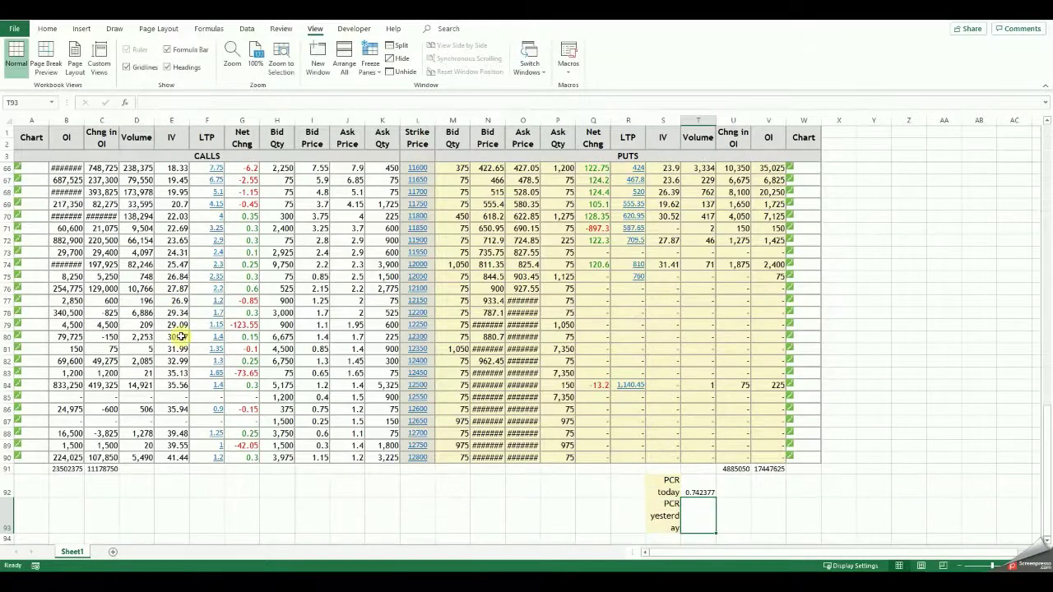
key(Left)
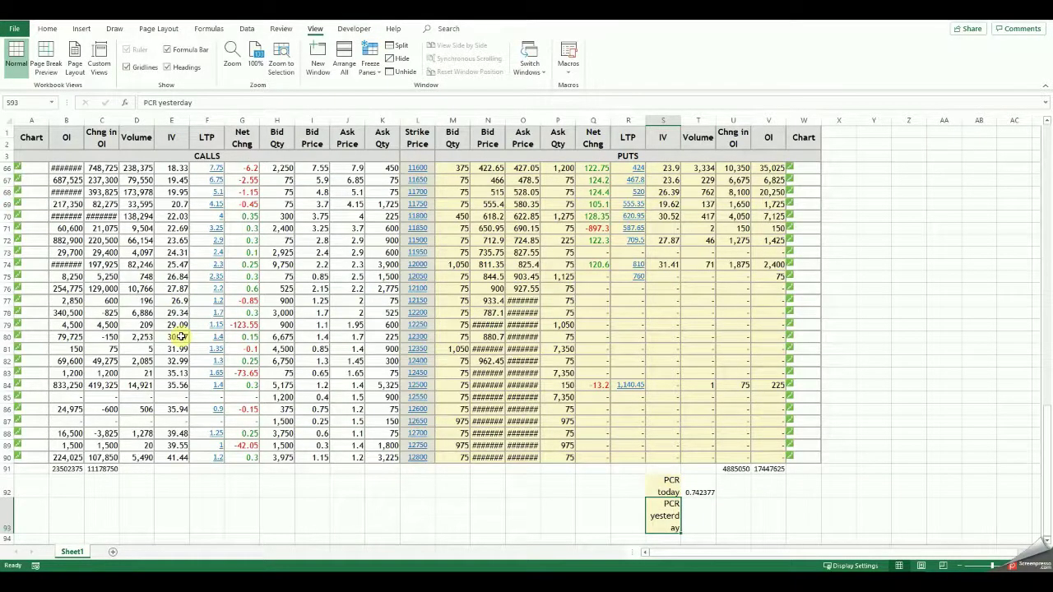
key(Delete)
text(Put y)
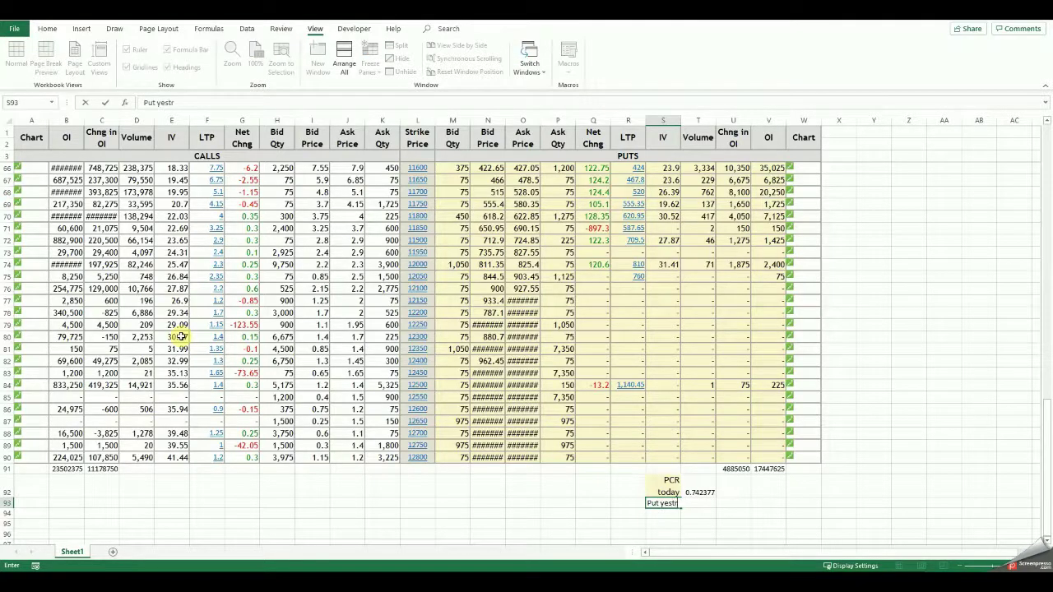
text(esterday)
key(Tab)
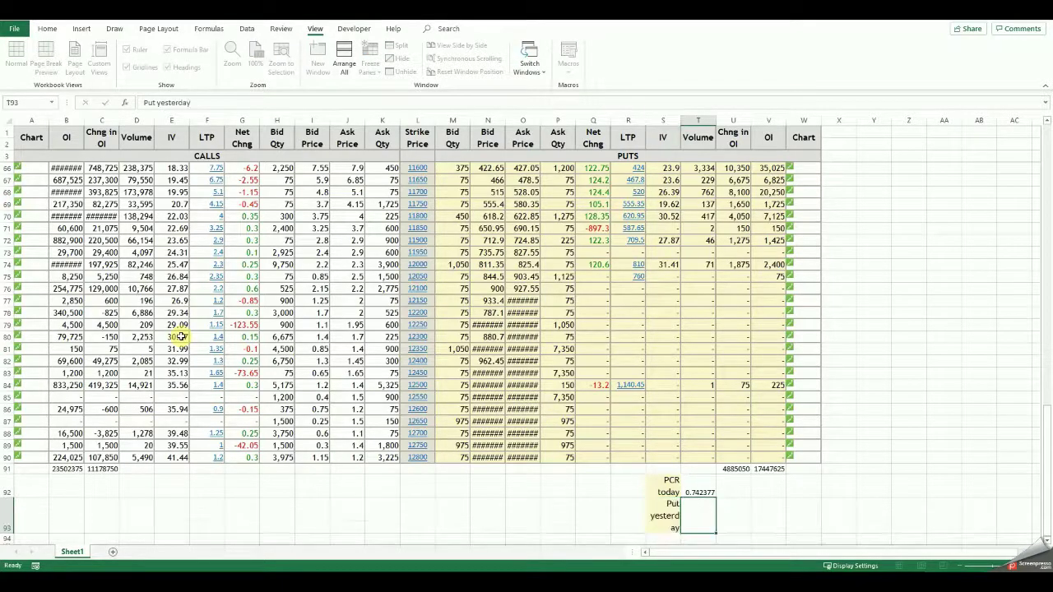
text(=)
key(Up)
key(Up)
key(Up)
key(Right)
key(Down)
key(Right)
text(-)
key(Left)
key(Return)
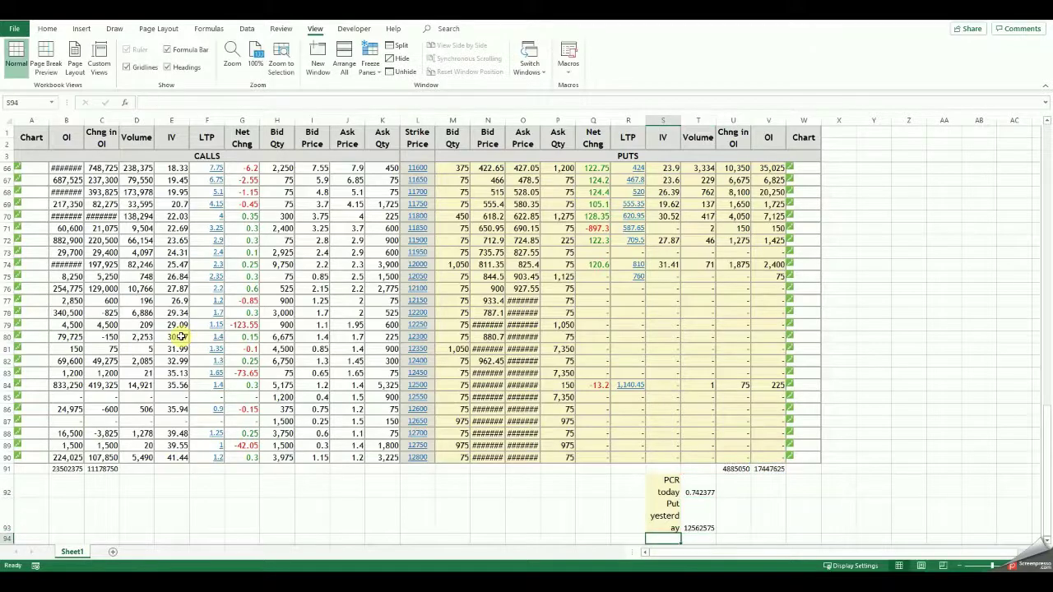
Add a call yesterday row with =B91-C91, giving 12323625.
text(Call yes)
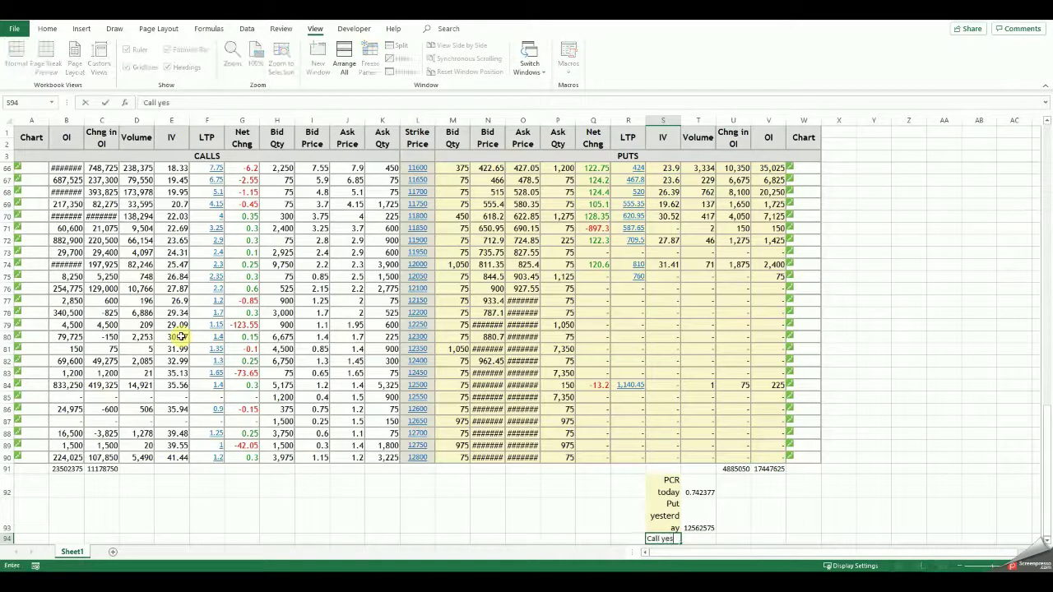
key(Tab)
text(=)
key(Left)
key(Left)
key(Left)
key(Left)
key(Left)
key(Left)
key(Left)
key(Left)
key(Left)
key(Left)
key(Left)
key(Left)
key(Left)
key(Left)
key(Left)
key(Left)
key(Left)
key(Left)
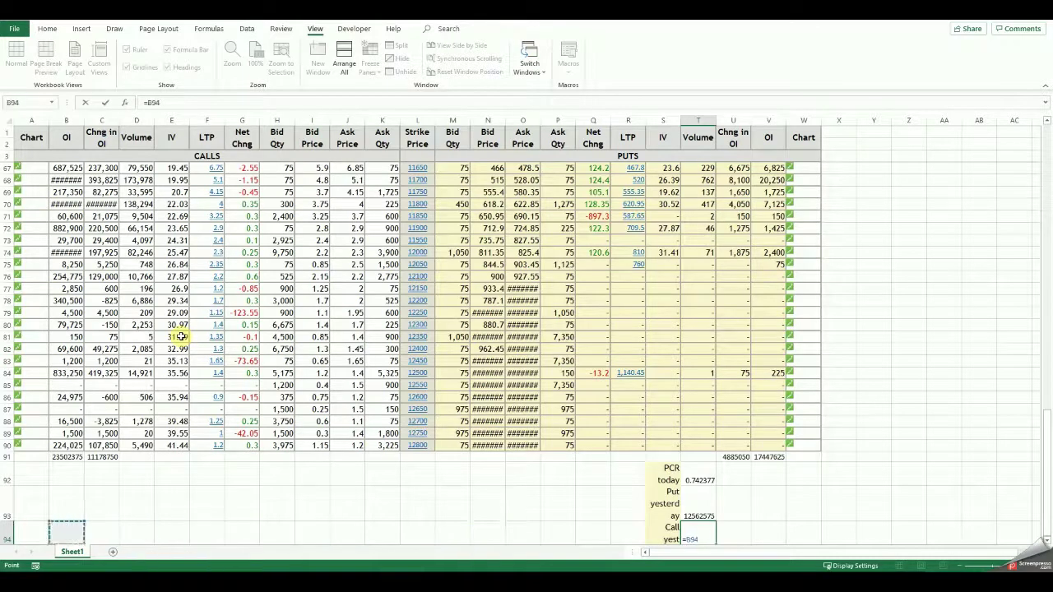
key(Up)
key(Up)
key(Up)
text(-)
key(Left)
key(Left)
key(Left)
key(Left)
key(Left)
key(Left)
key(Left)
key(Left)
key(Left)
key(Left)
key(Left)
key(Left)
key(Left)
key(Up)
key(Up)
key(Left)
key(Left)
key(Left)
key(Left)
key(Up)
key(Return)
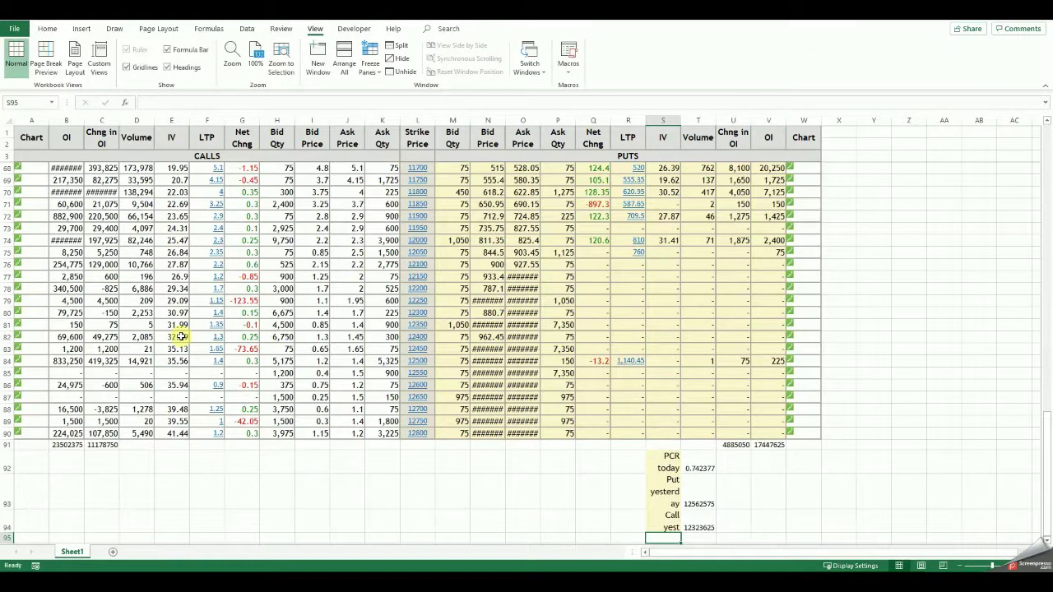
Add a 'PCR yestrera' row with =T93/T94, returning yesterday's PCR of 1.01939.
text(PCR ye)
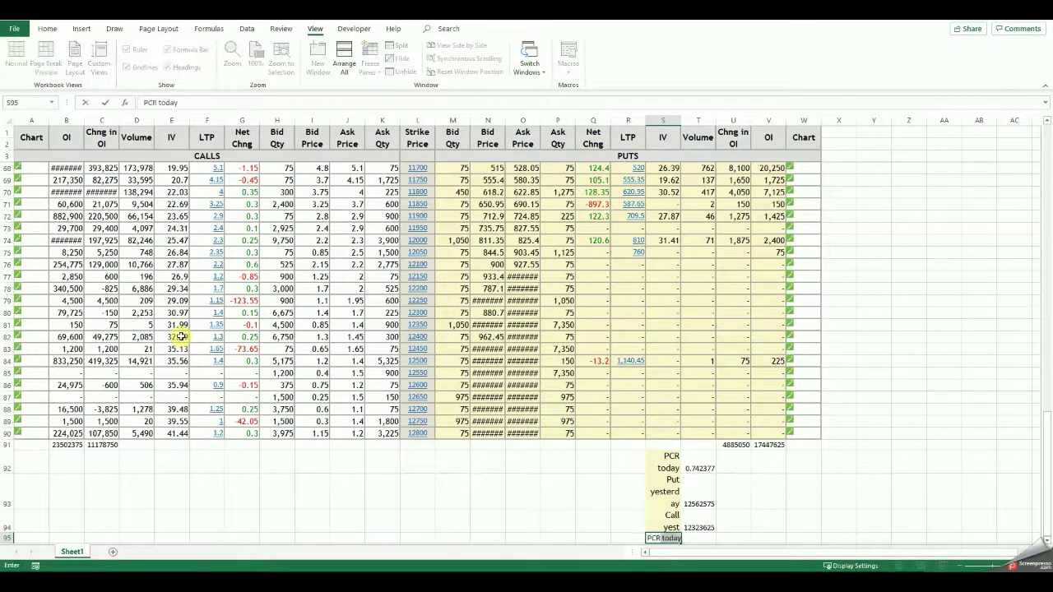
text(strera)
key(Tab)
text(=)
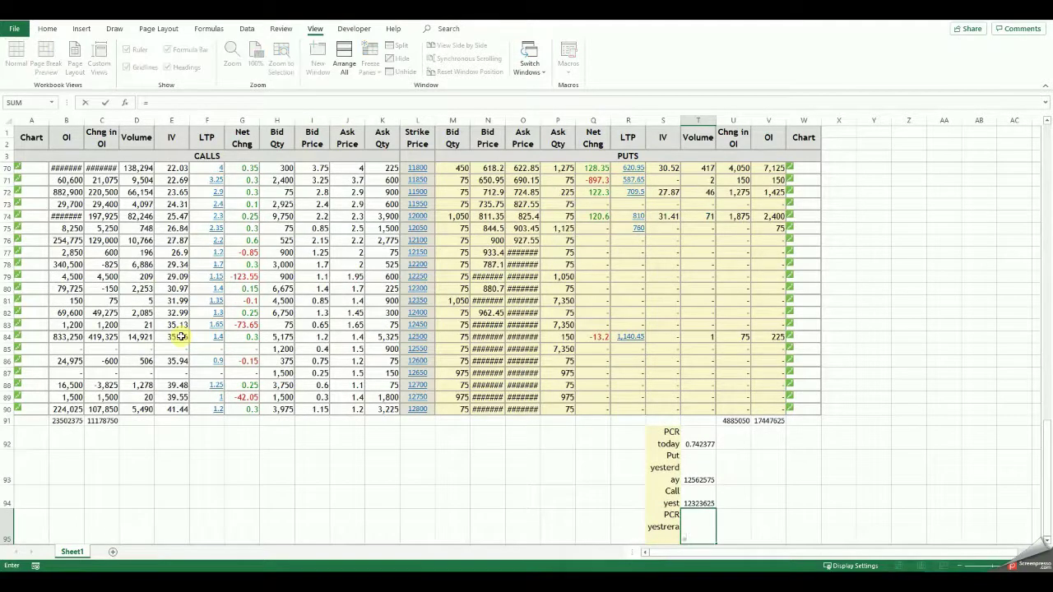
text(T93/T94)
key(Return)
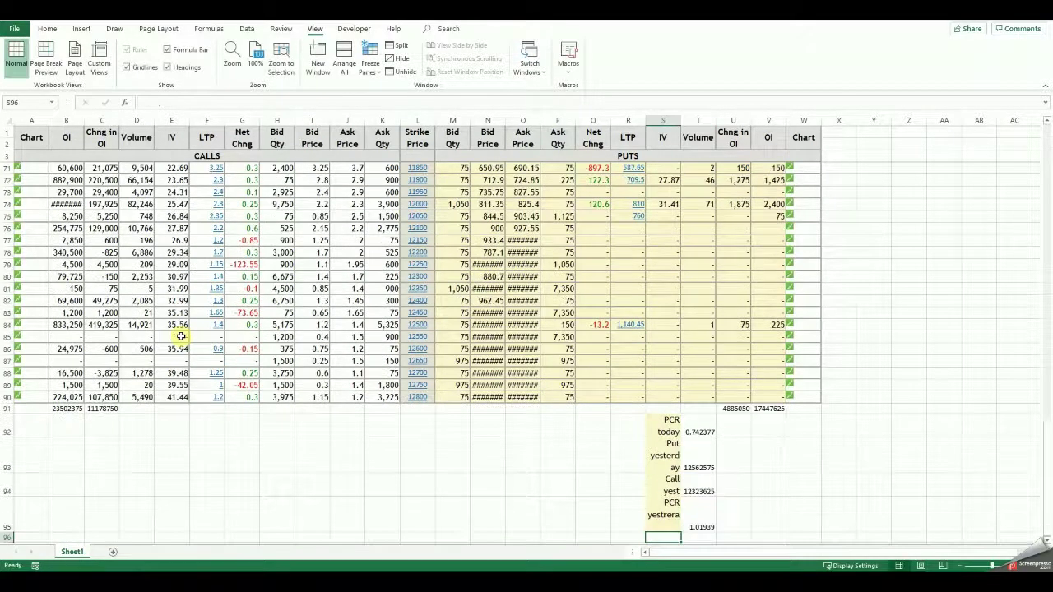
key(Up)
key(Right)
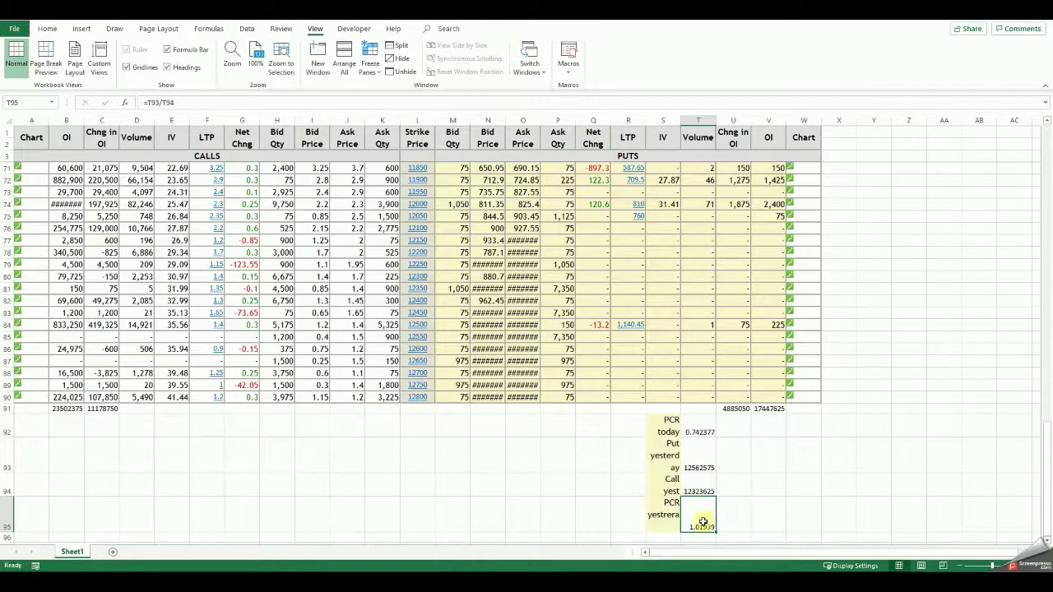
click(697, 431)
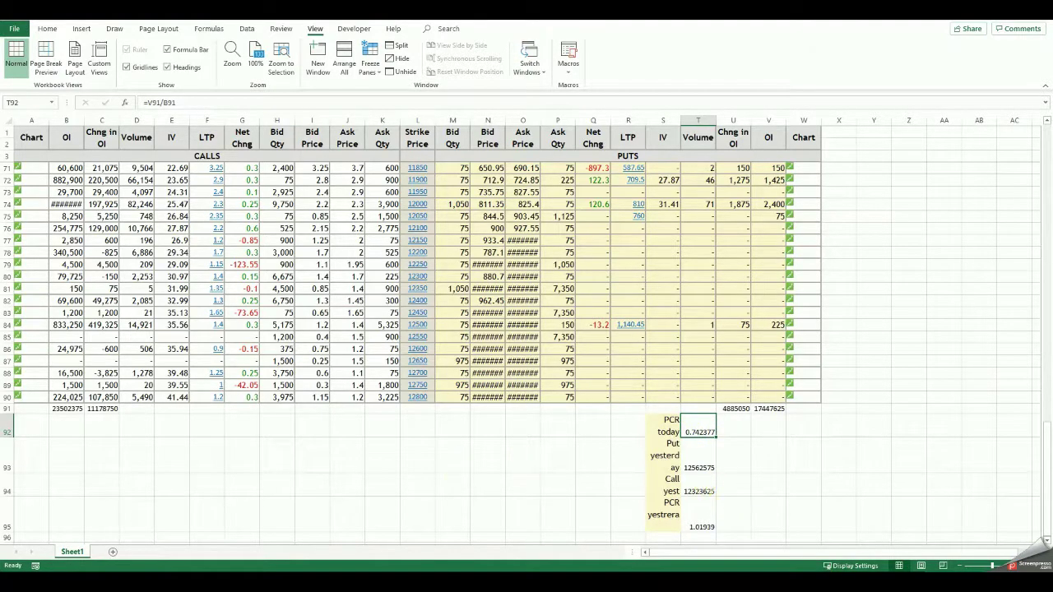
Bring the option chain back up and scroll to the totals row: call OI 23,502,375, put OI 17,447,625.
key(alt+Tab)
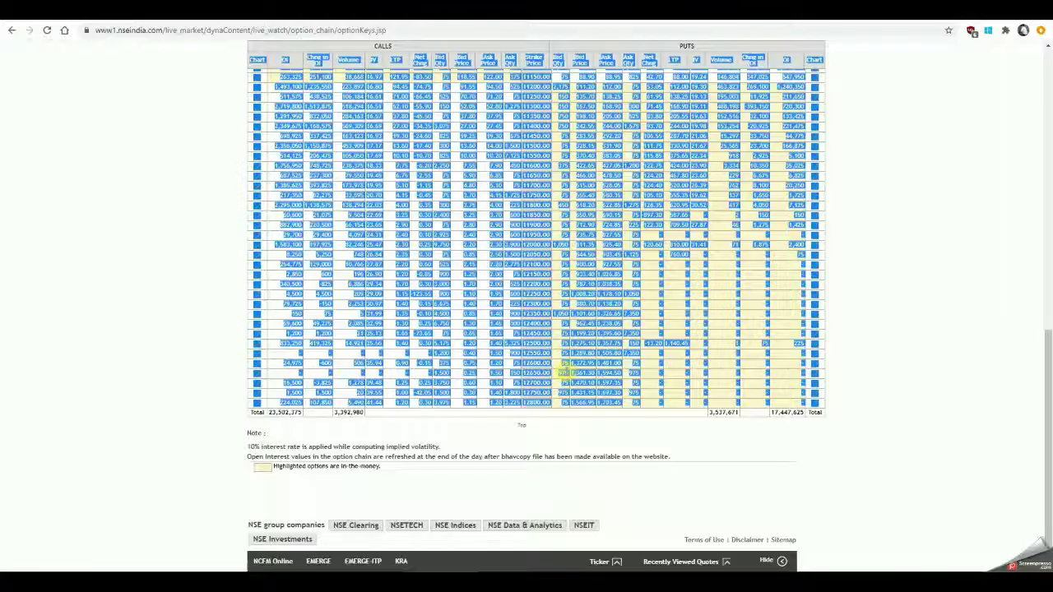
click(912, 356)
scroll(860, 395, up, 5)
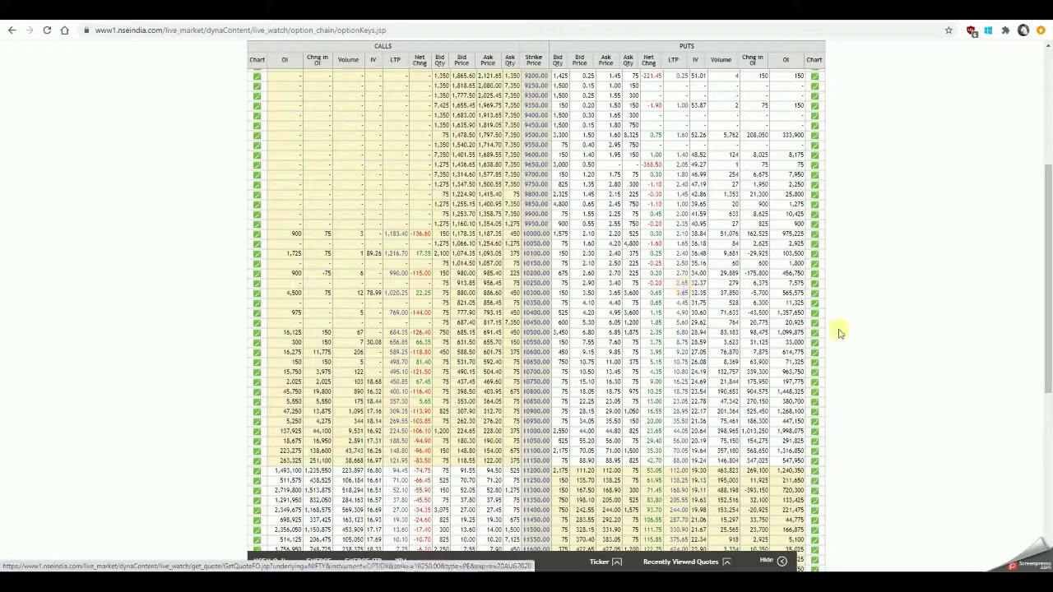
scroll(715, 294, down, 5)
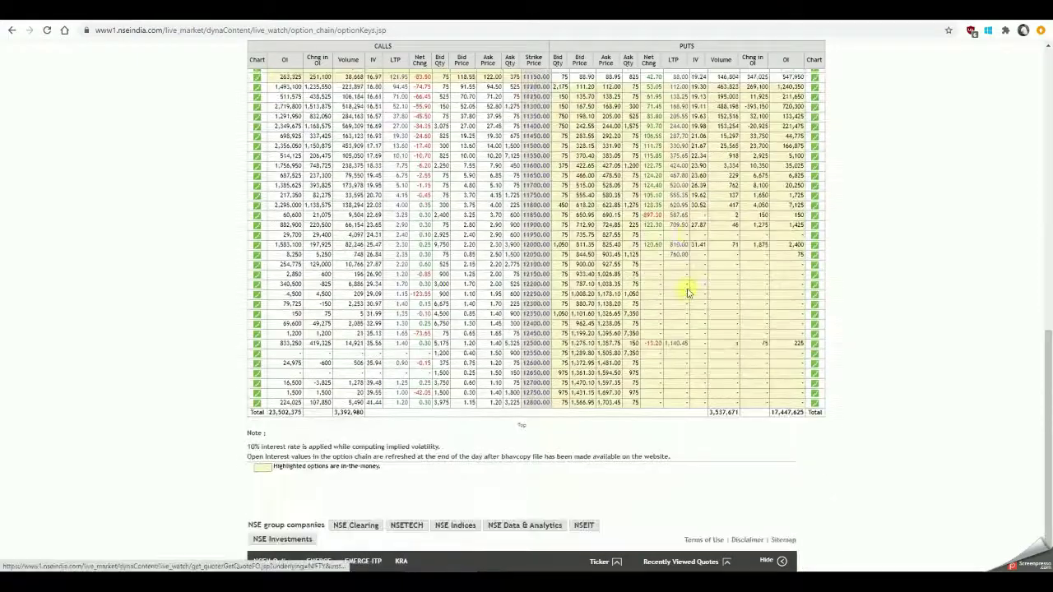